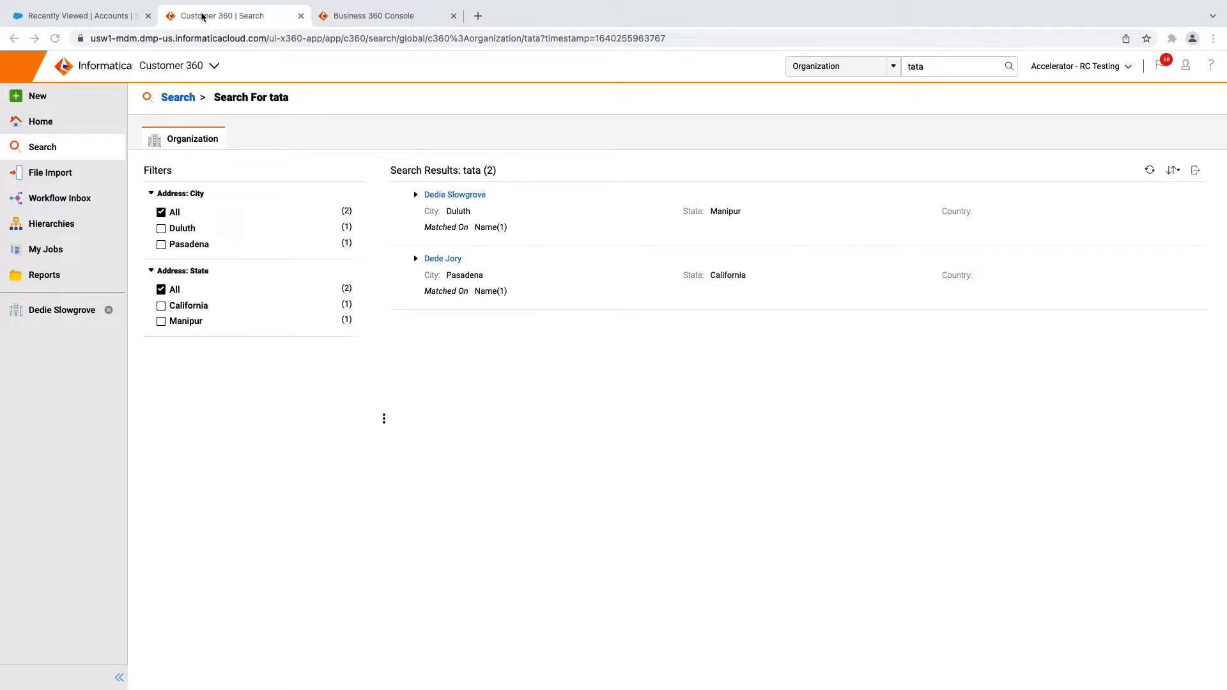
Check the recently viewed Salesforce accounts and search the Customer 360 Organization records for "tata".
left_click(103, 19)
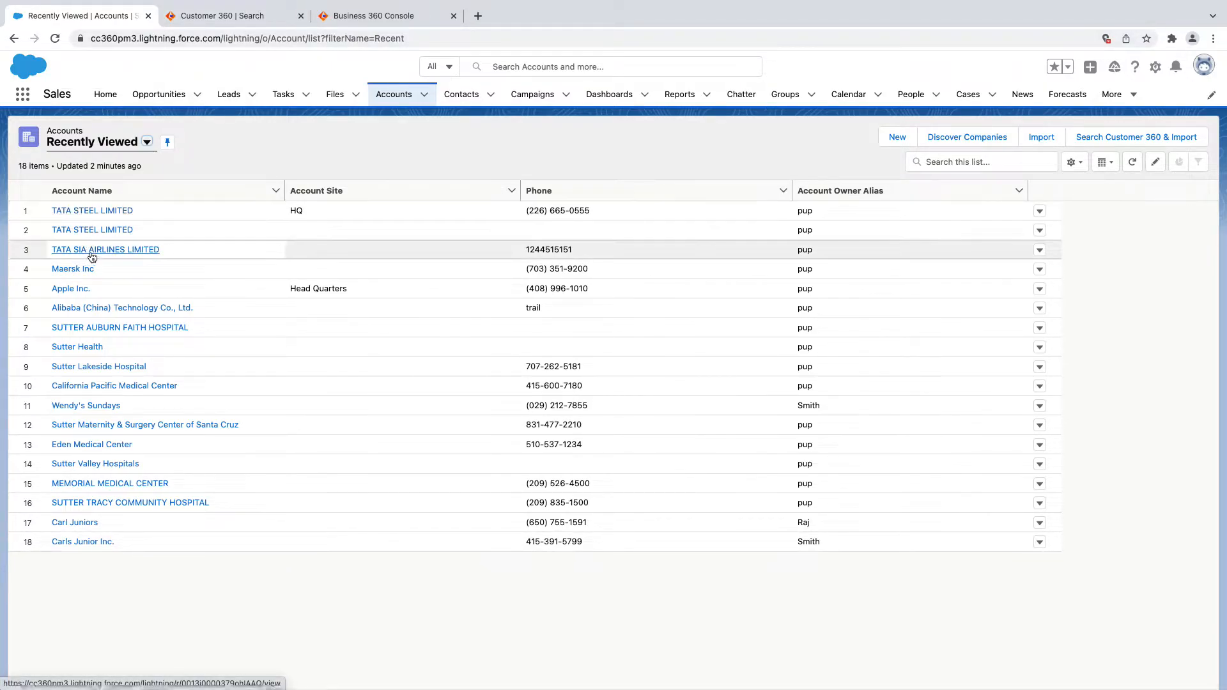
left_click(232, 16)
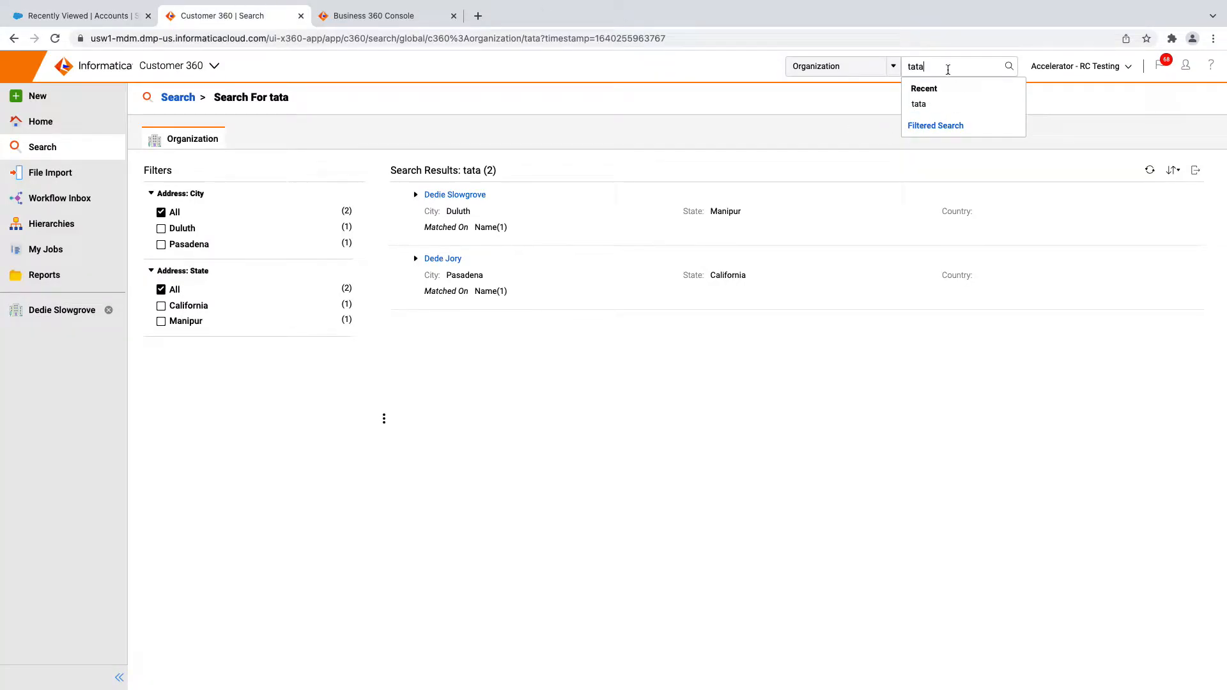
key("Return")
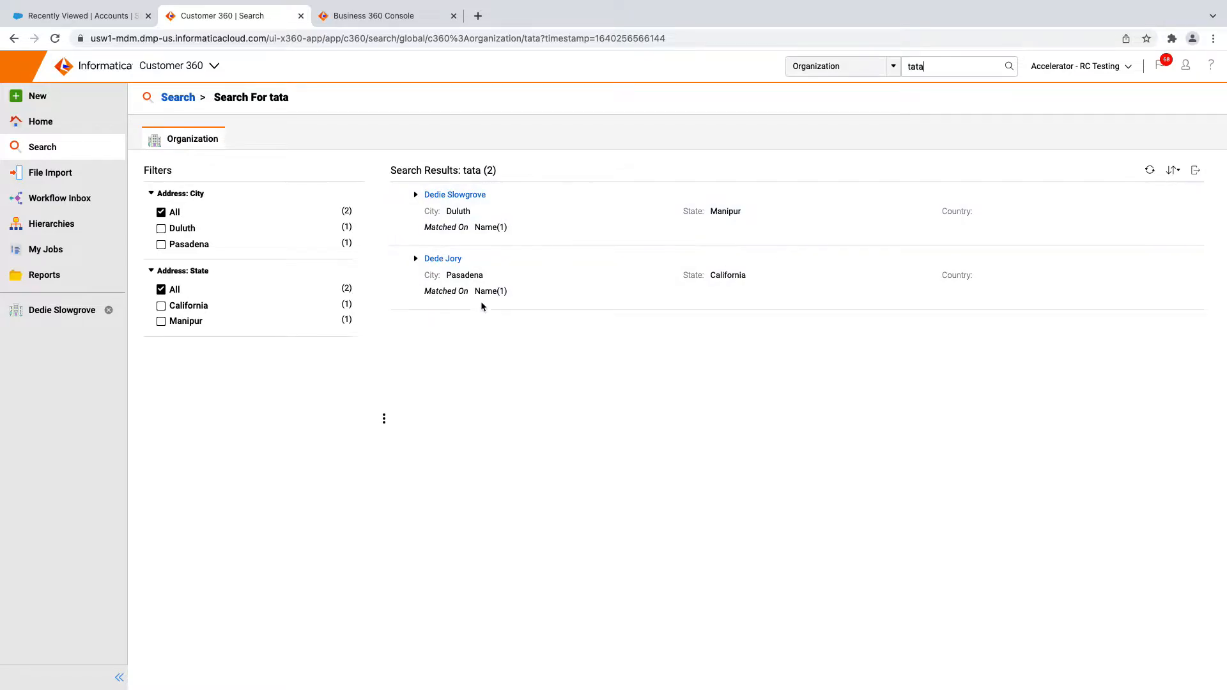
Switch to Salesforce, search for "tata" and show the full list of matching accounts.
left_click(78, 15)
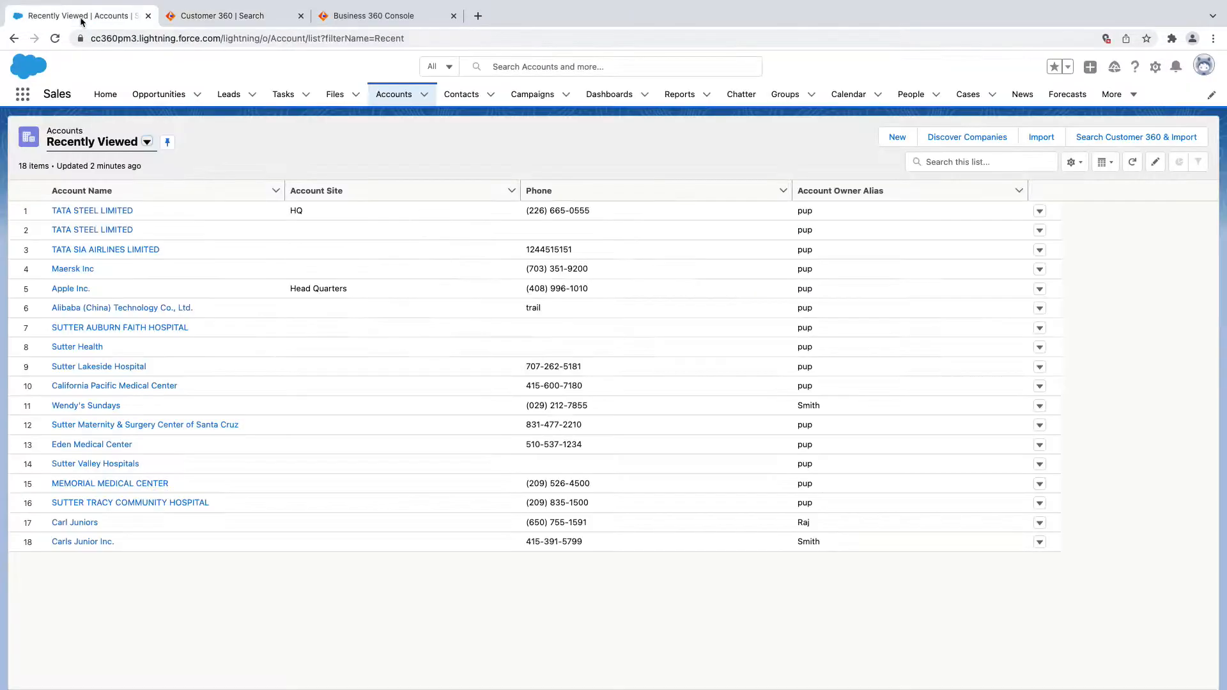
left_click(496, 67)
type("tata")
key("Return")
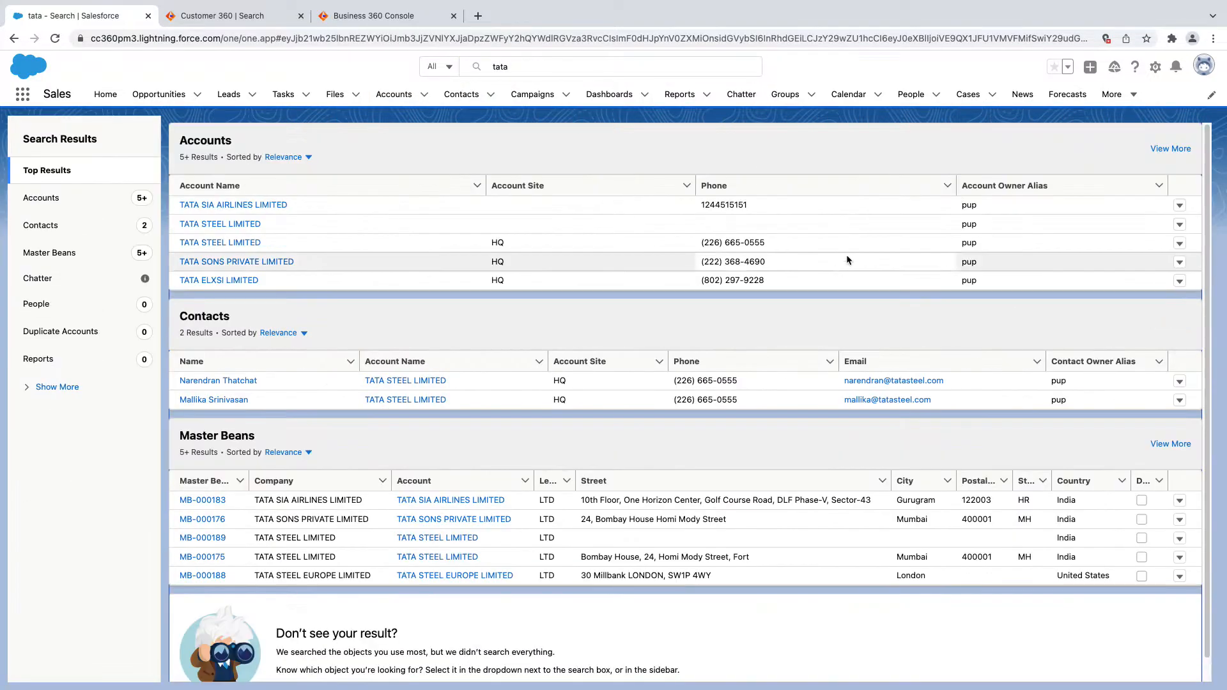
left_click(1171, 148)
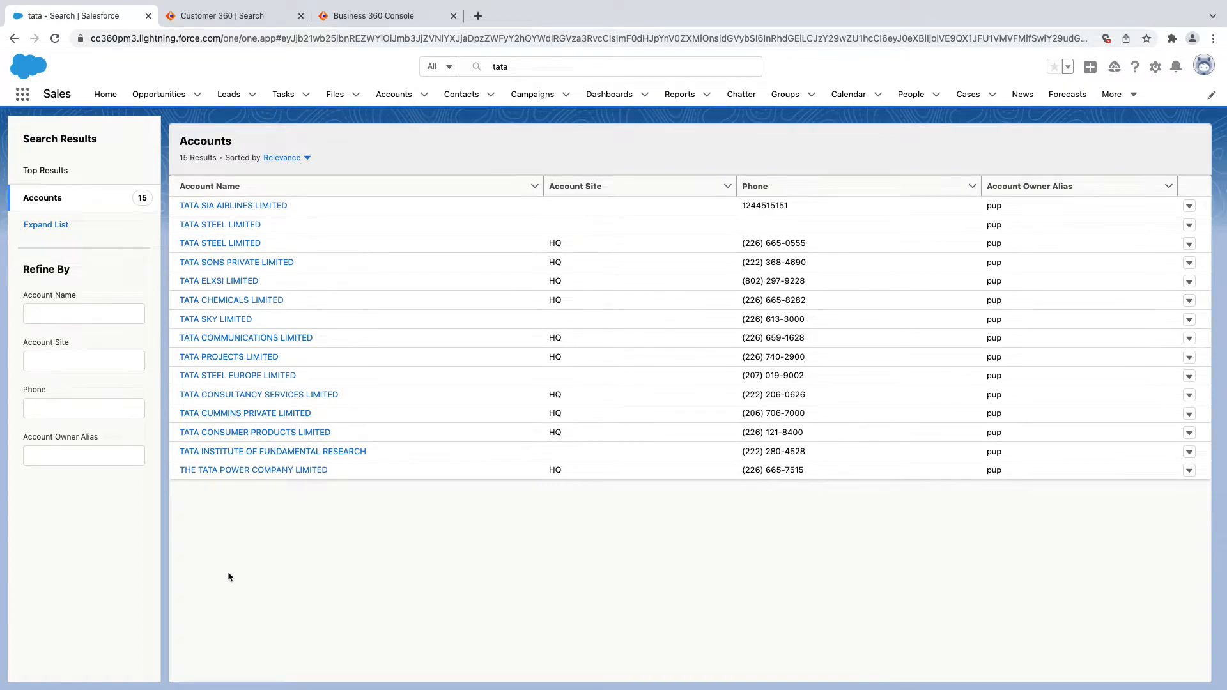
Look at the available Informatica services from Customer 360 and switch to the Business 360 Console.
left_click(224, 15)
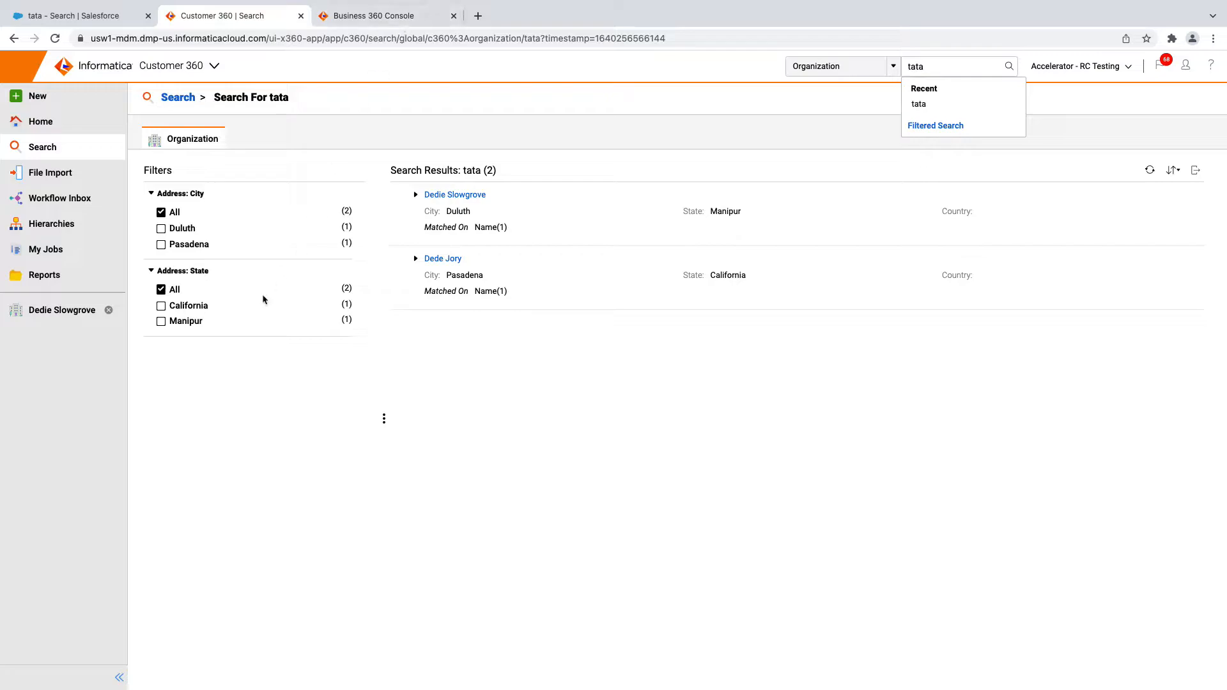
left_click(213, 72)
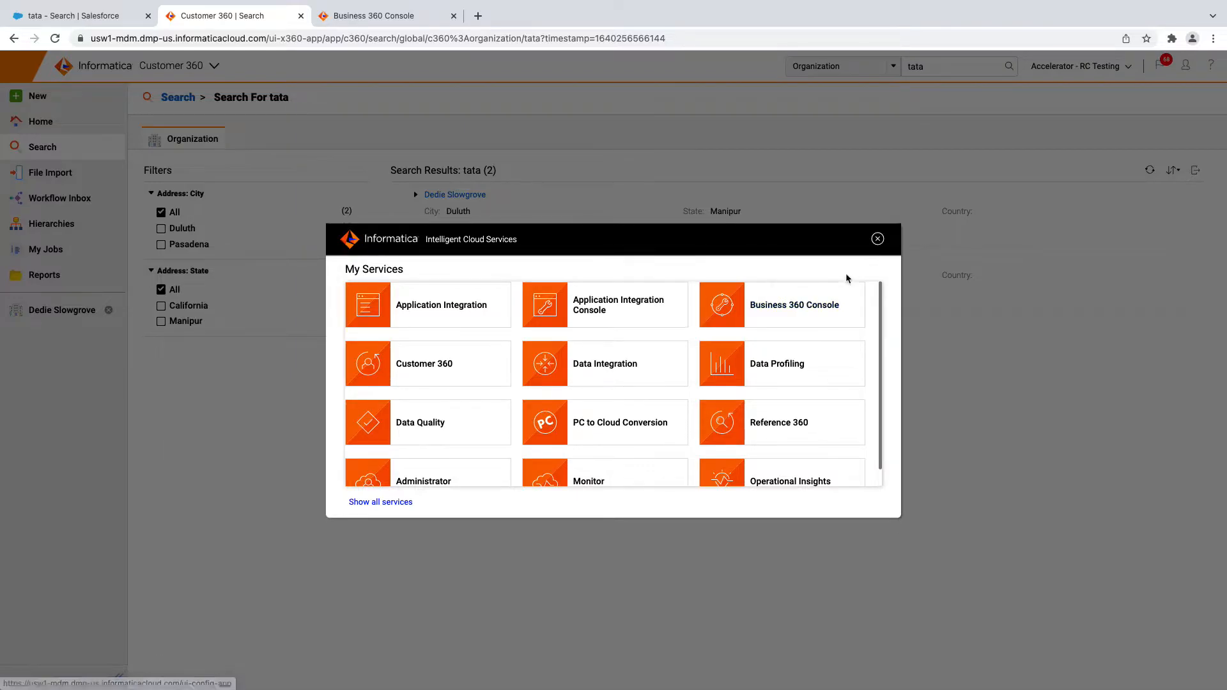
left_click(878, 238)
left_click(429, 18)
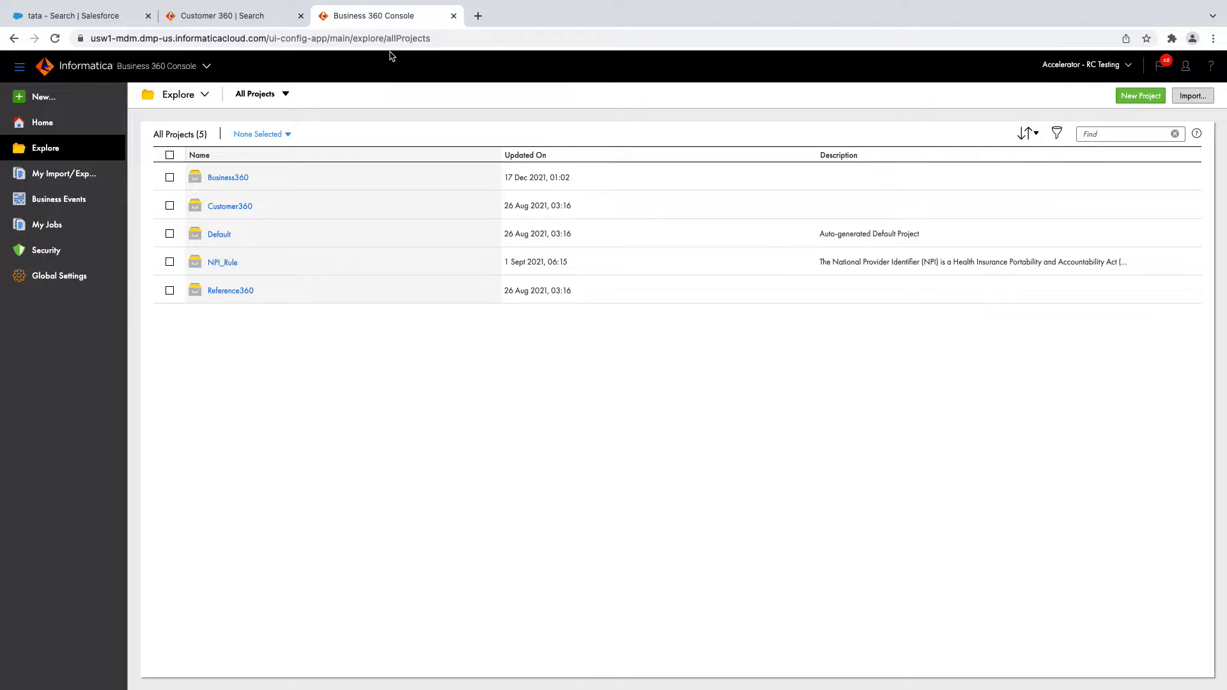
Open the Salesforce Extension folder in the Customer360 project.
left_click(248, 213)
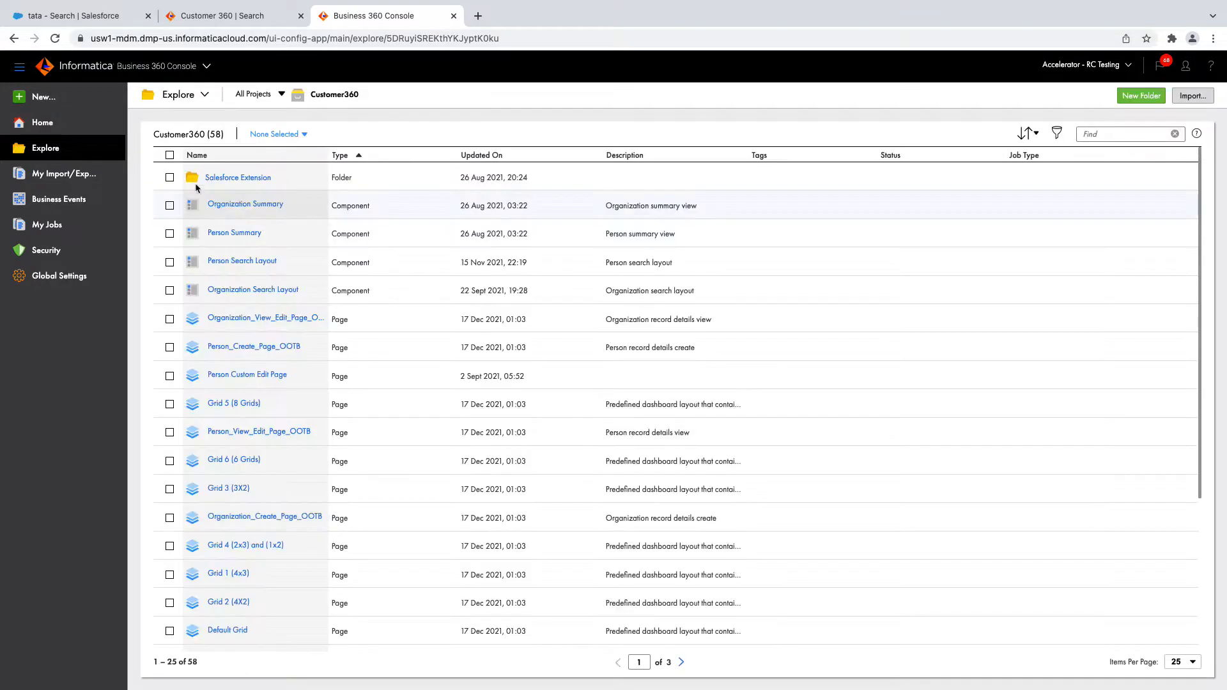
left_click(169, 178)
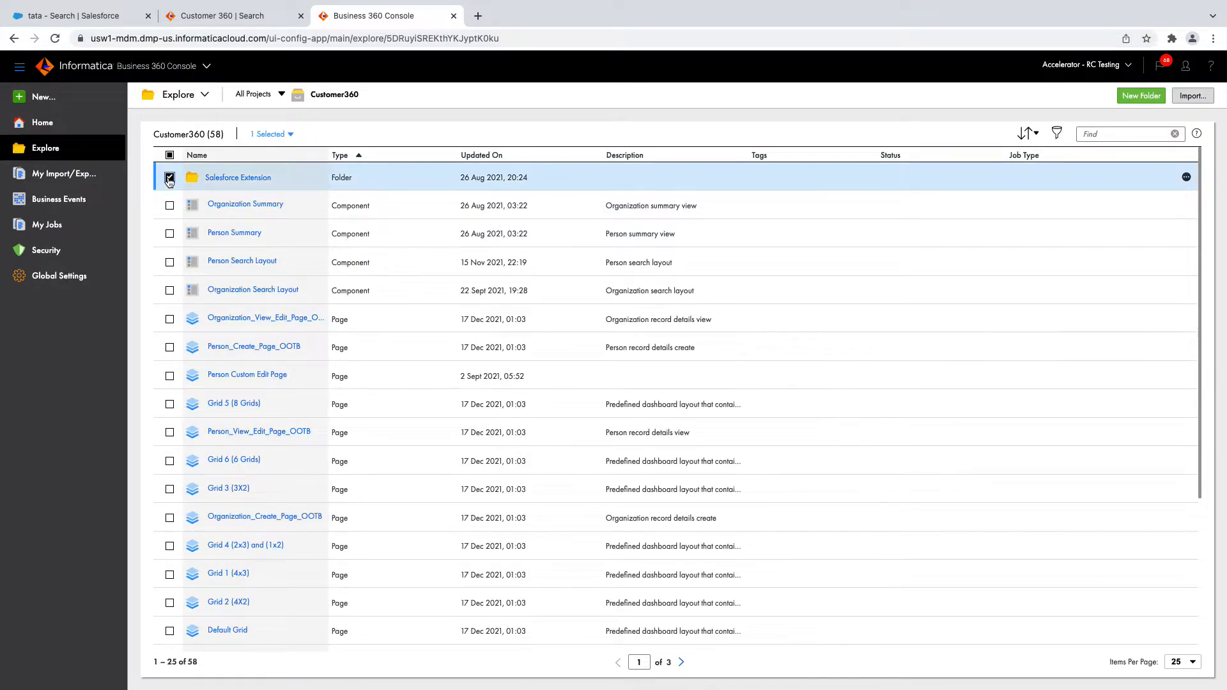
left_click(169, 178)
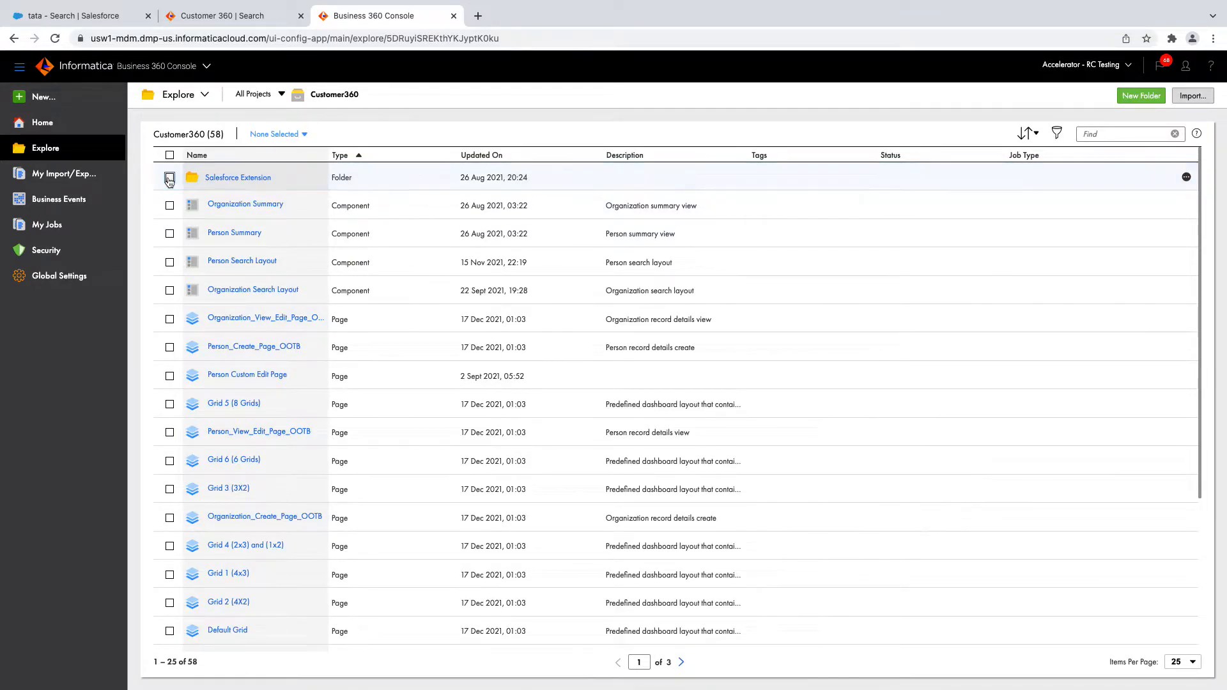
left_click(235, 179)
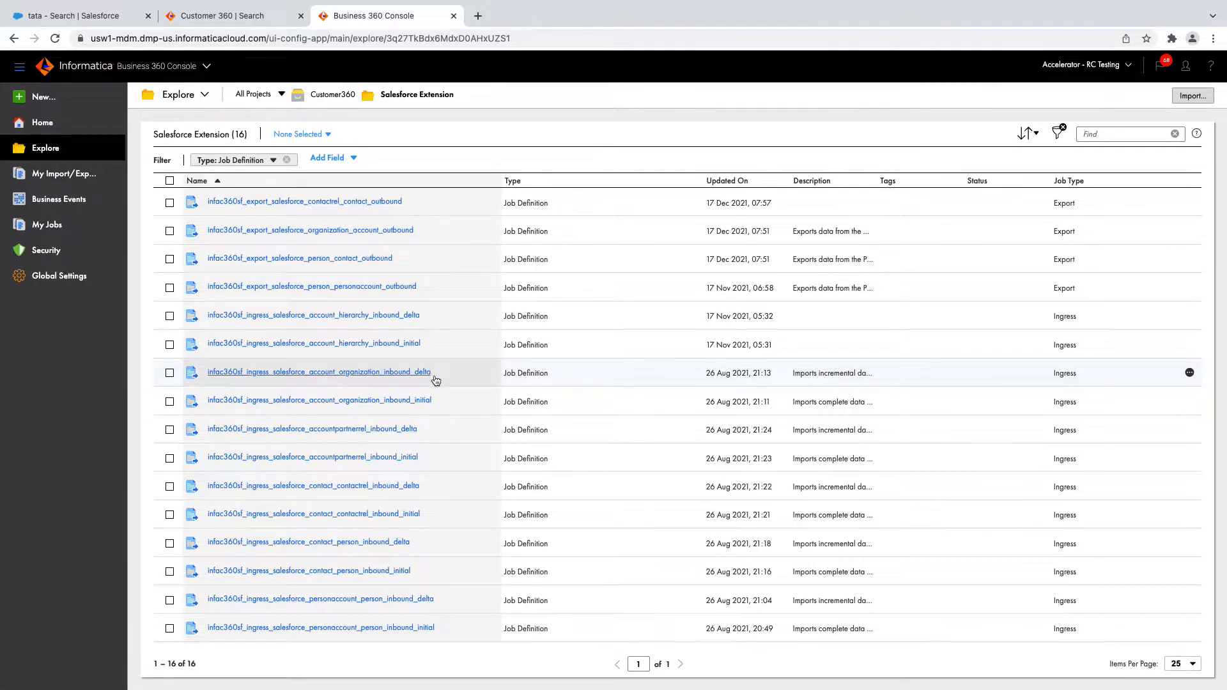
Run the infac360sf_ingress_salesforce_account_organization_inbound_initial job and refresh its run status.
left_click(370, 402)
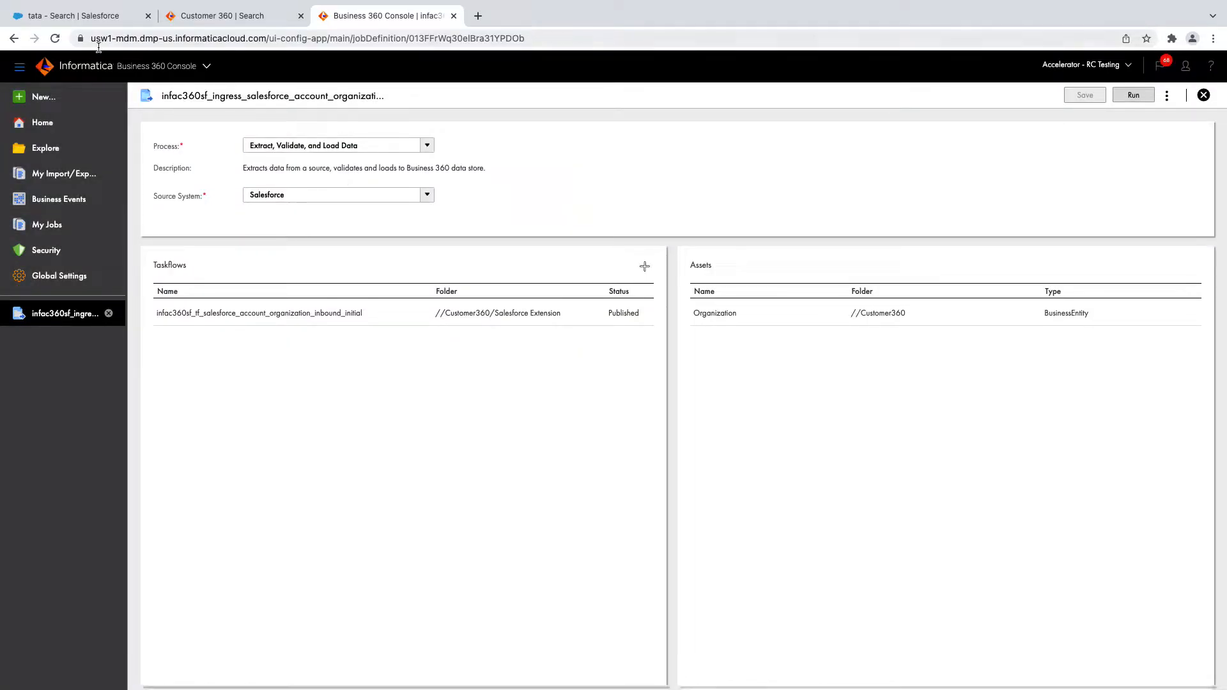
left_click(1136, 96)
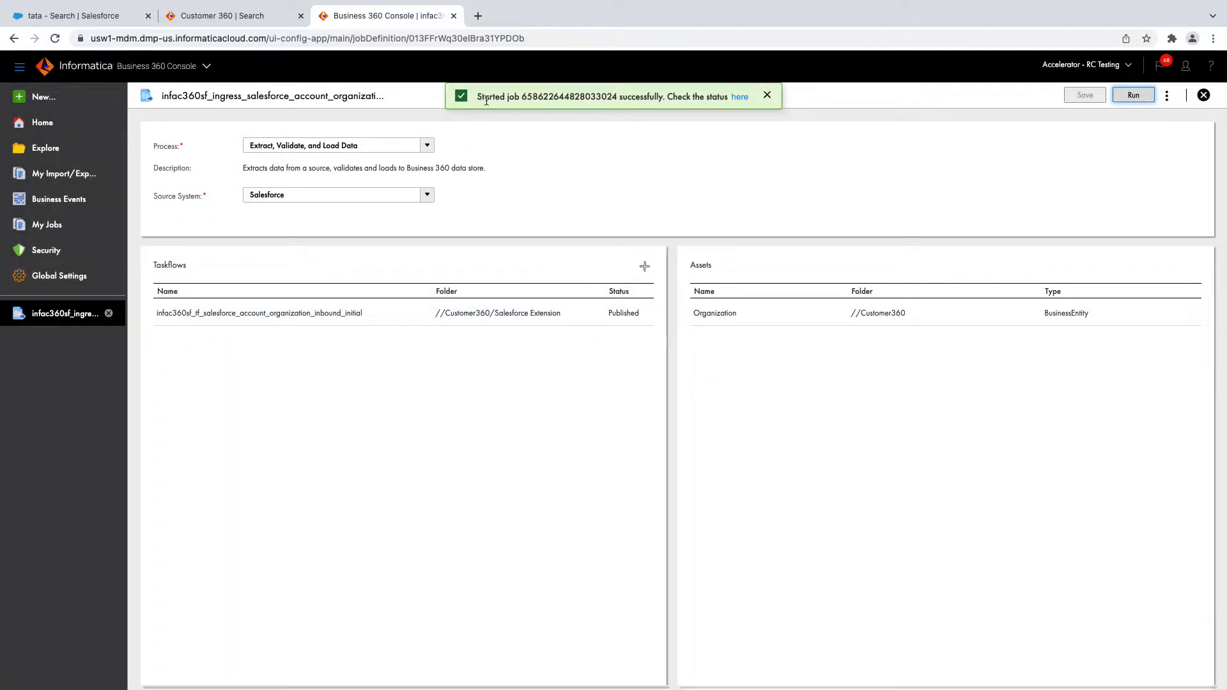
left_click(740, 97)
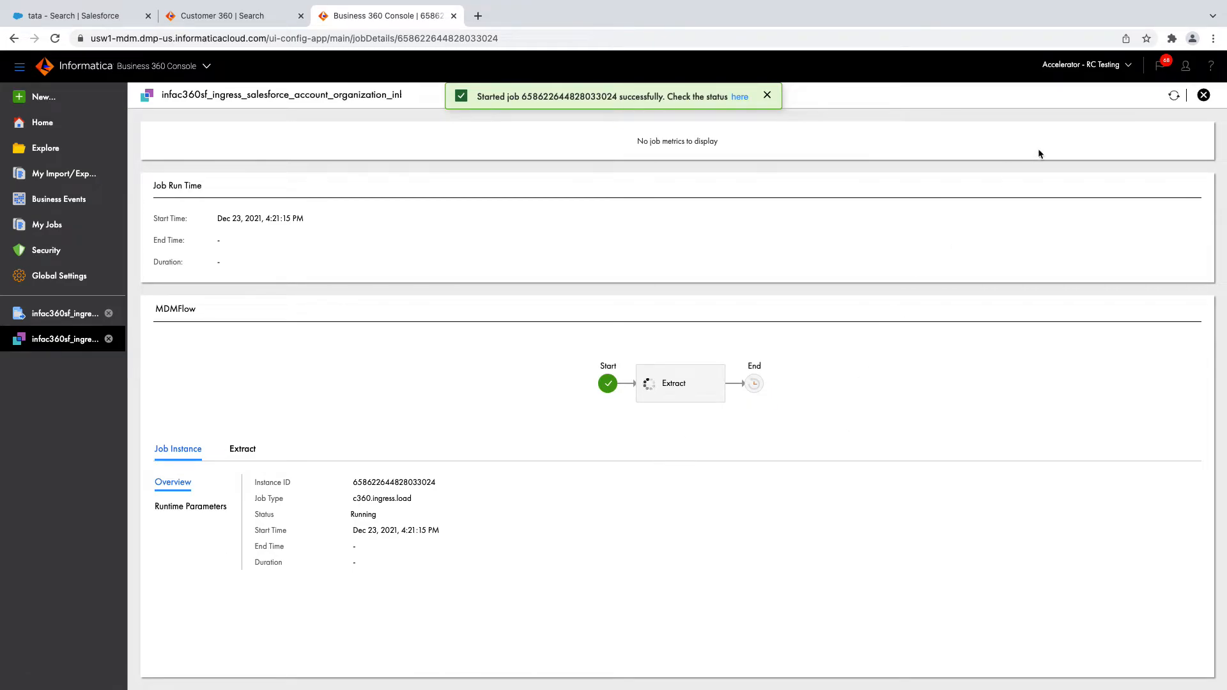
left_click(1176, 98)
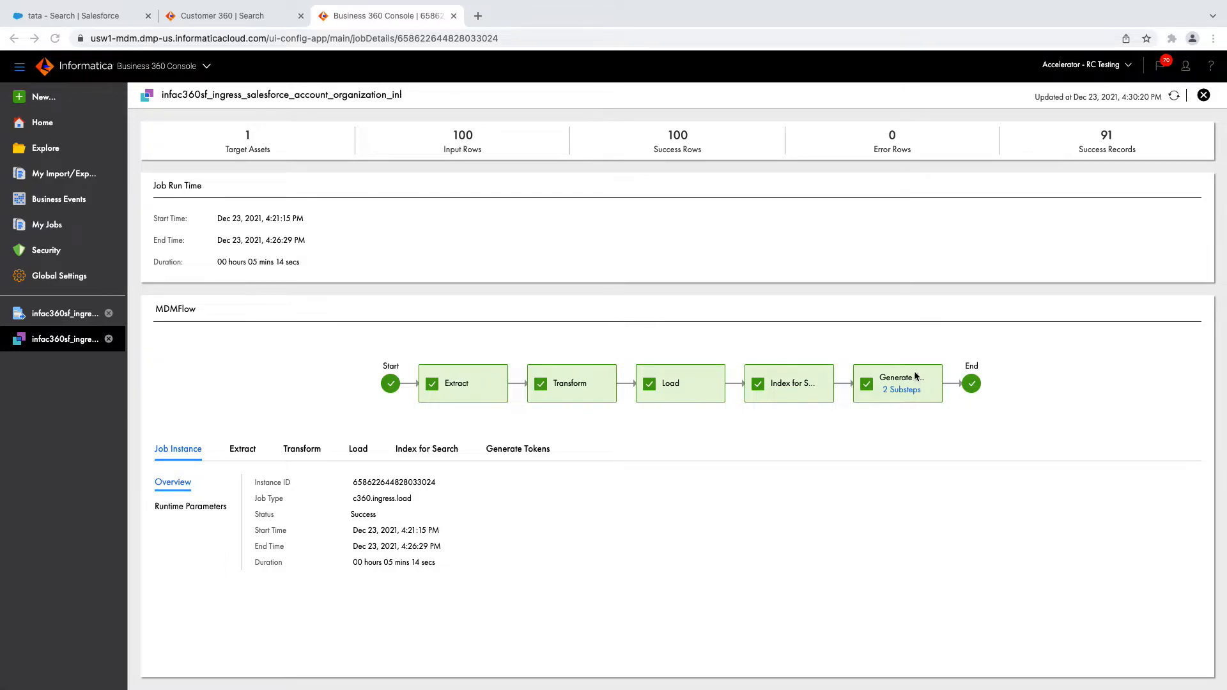
Switch to Customer 360, rerun the Organization search for "tata" and look through the results.
left_click(237, 21)
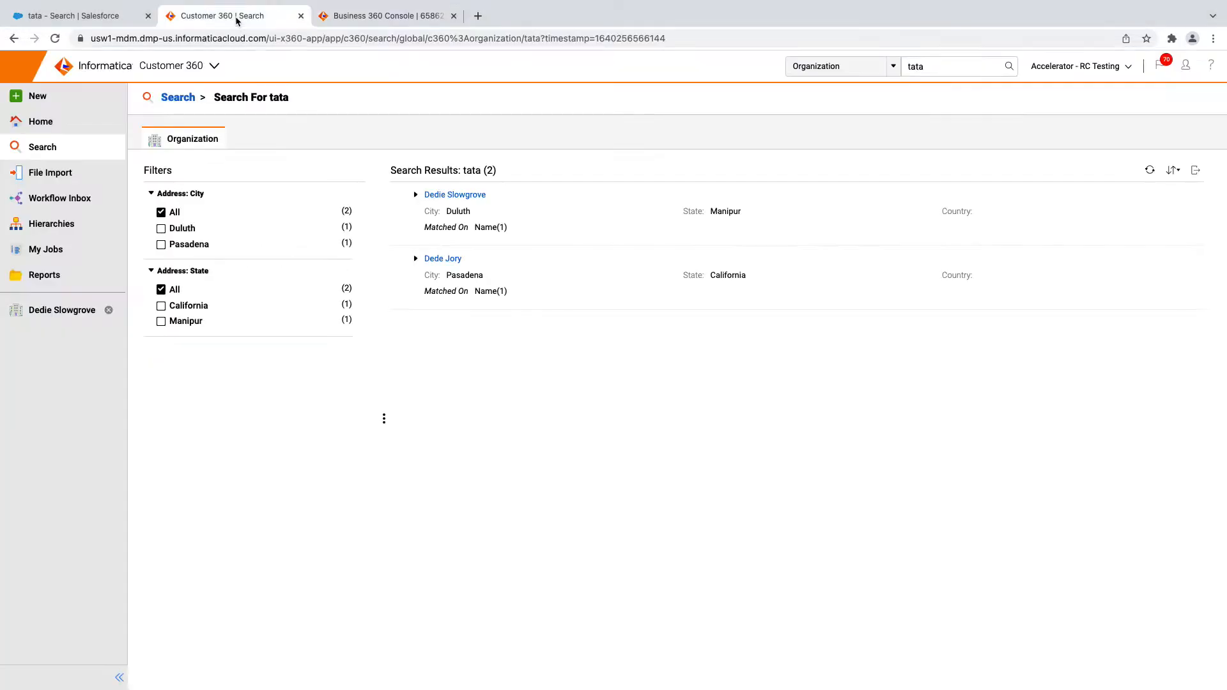
left_click(943, 66)
key("Return")
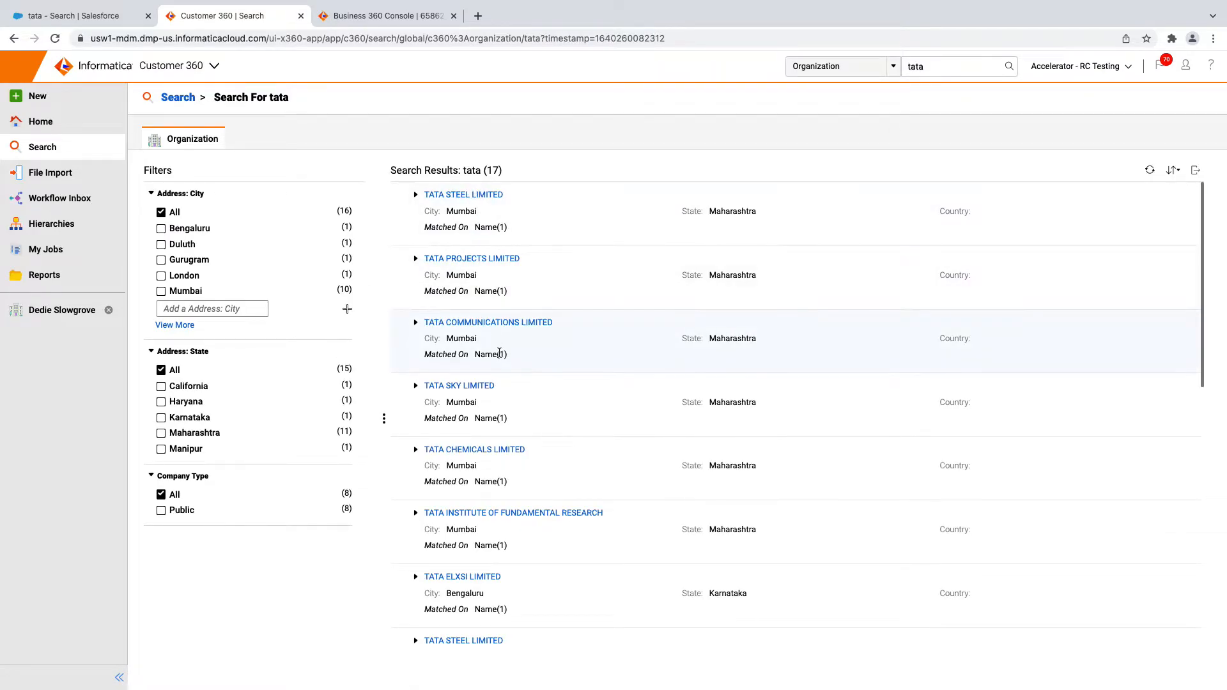
scroll(496, 590, "down", 2)
scroll(496, 589, "down", 1)
scroll(496, 589, "up", 3)
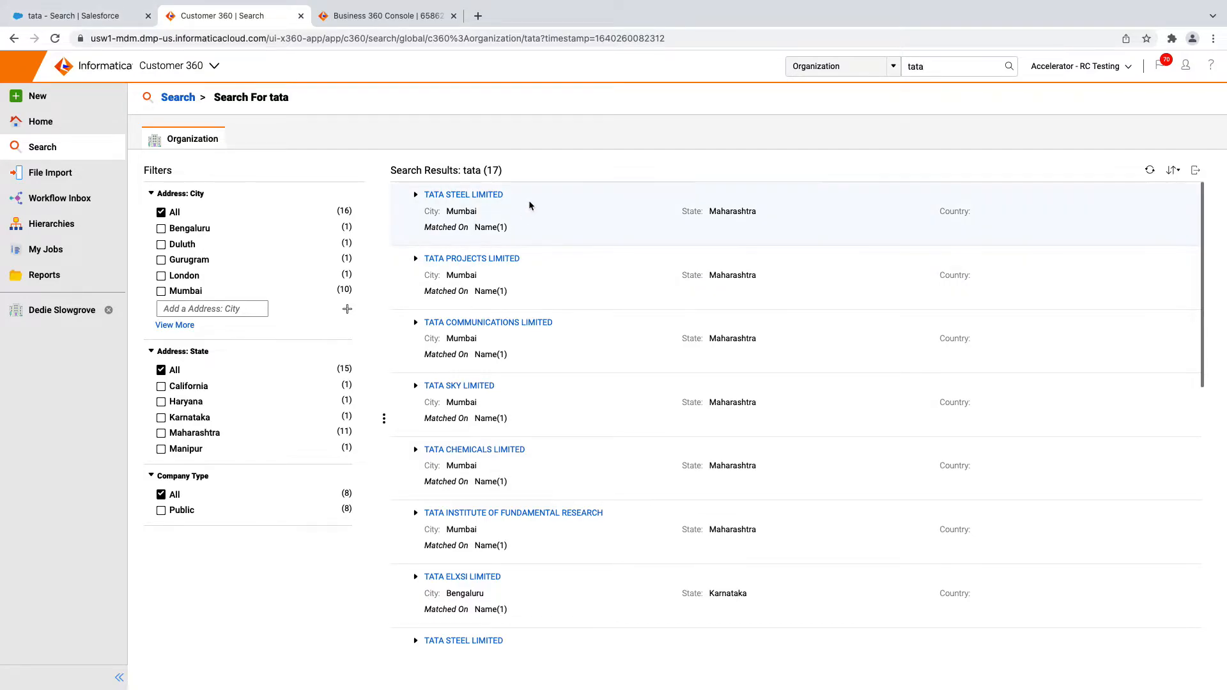
Switch to Salesforce, open the TATA STEEL LIMITED account with site HQ and preview its related contacts.
left_click(80, 15)
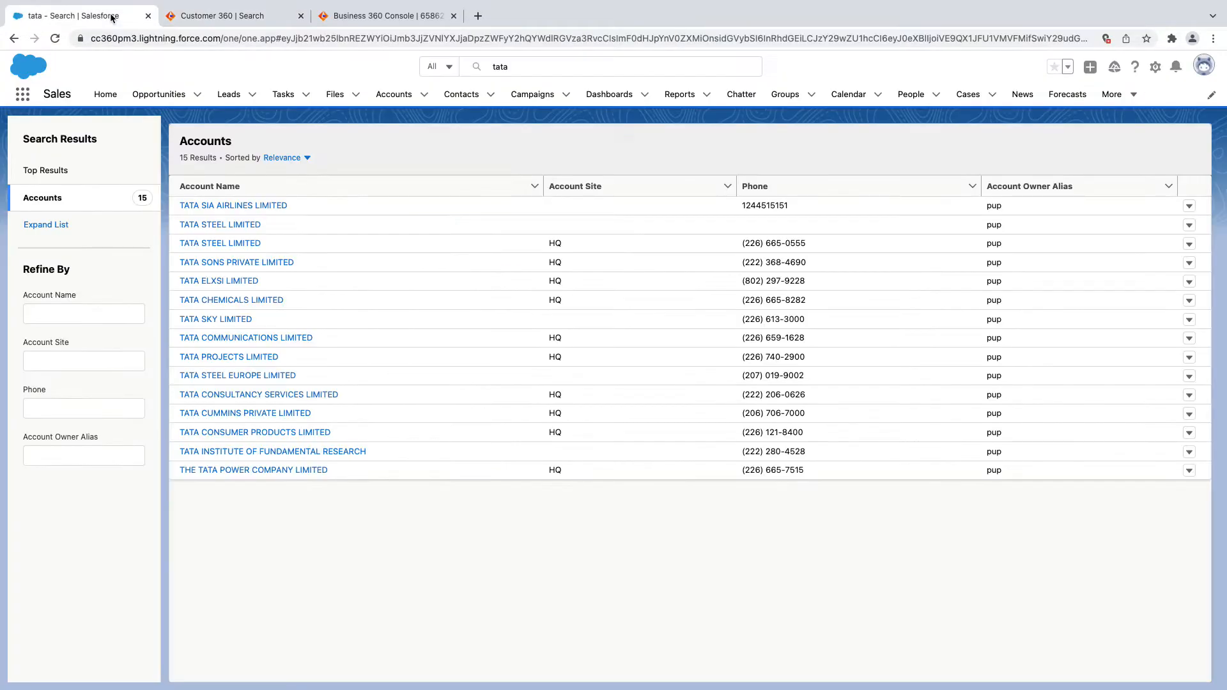
left_click(236, 245)
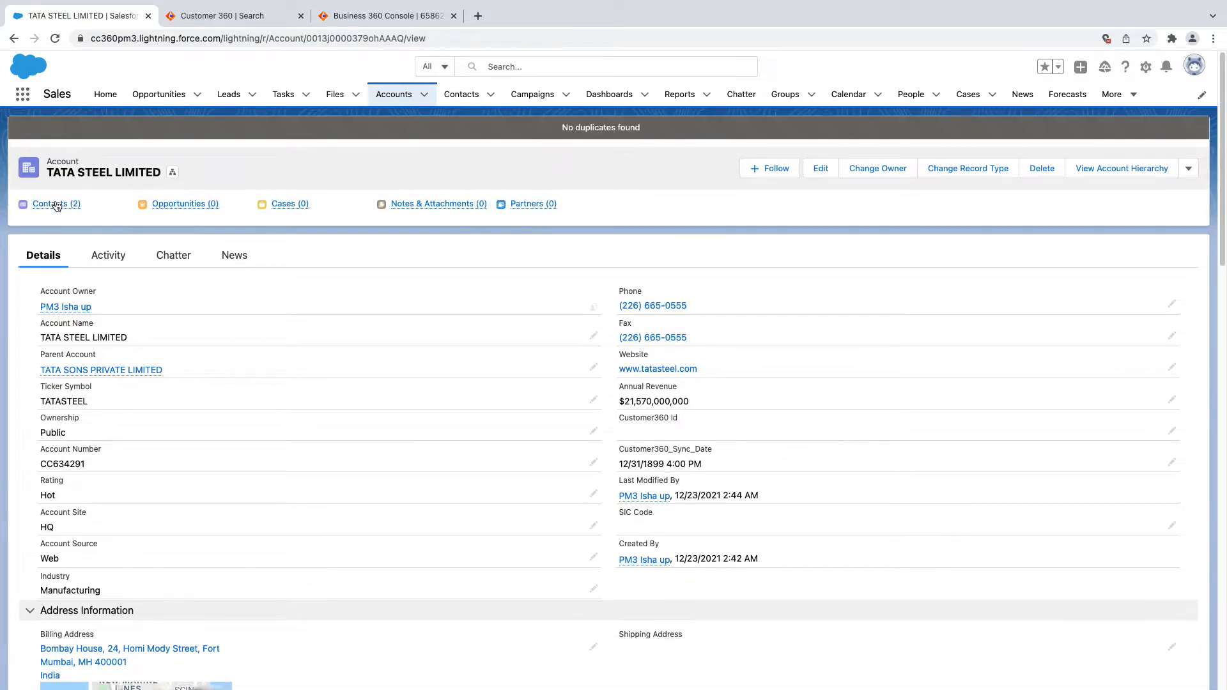
mouse_move(56, 207)
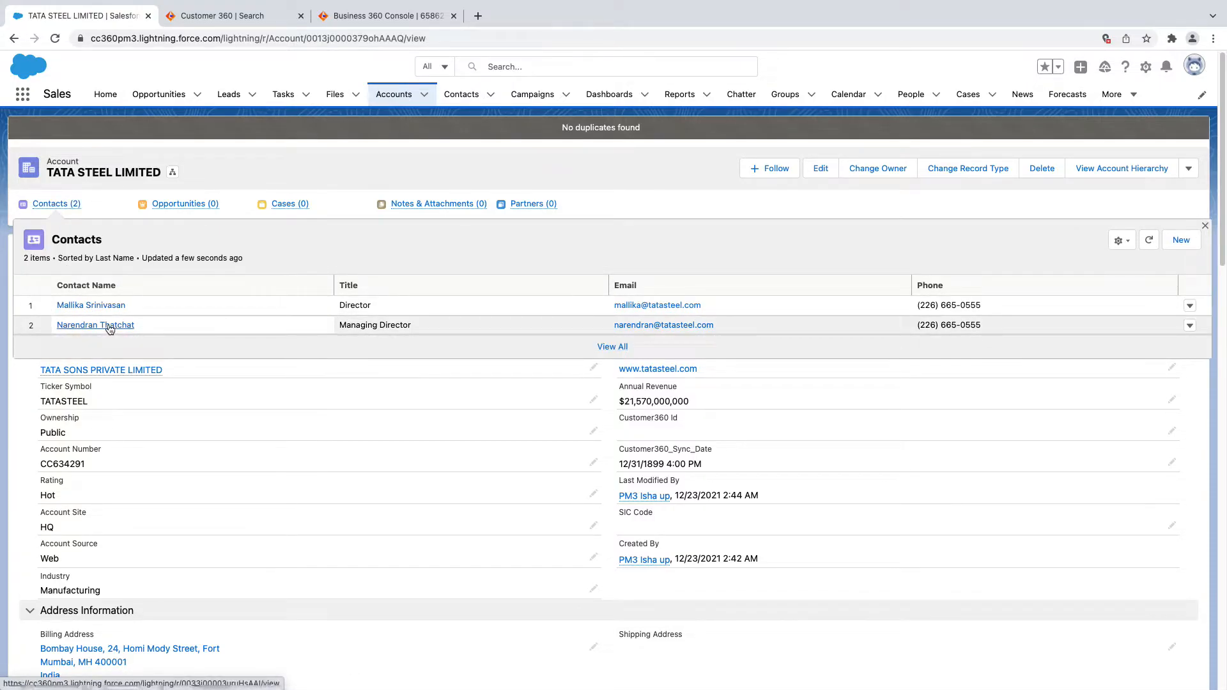
Switch to Customer 360 and search the Person records for the first name of the account's Director contact.
left_click(253, 16)
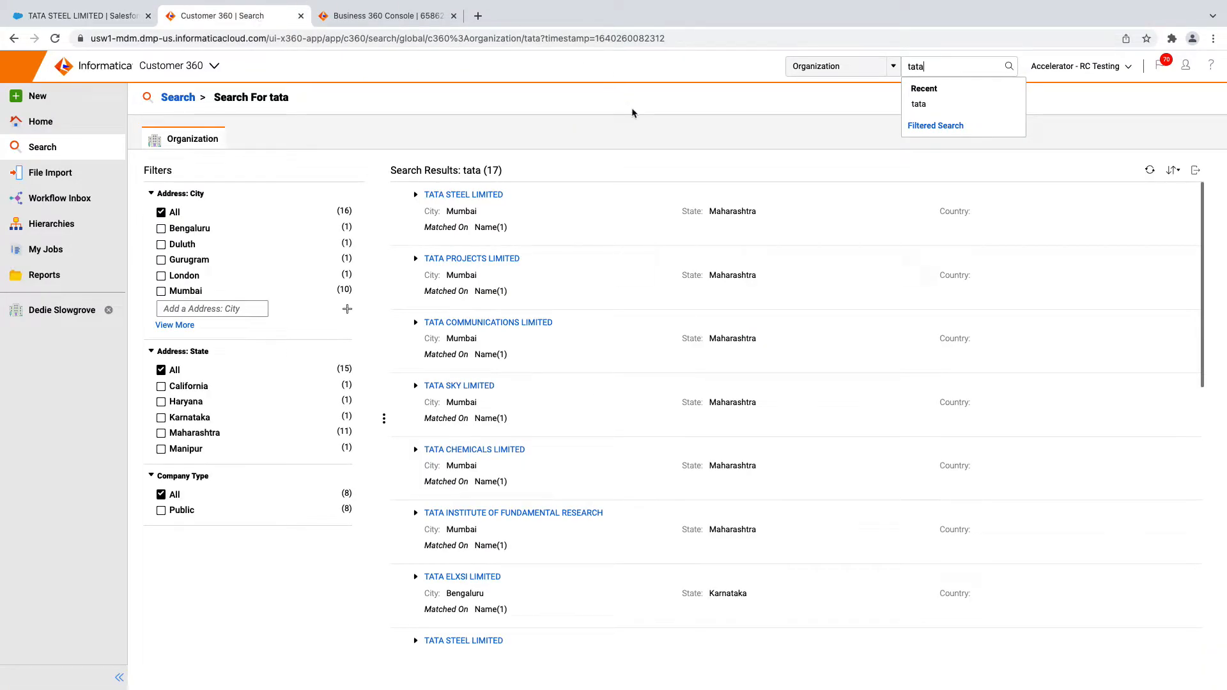
left_click(860, 68)
left_click(835, 92)
left_click(827, 105)
left_click(960, 67)
left_click_drag(960, 67, 907, 68)
type("mallik")
key("Return")
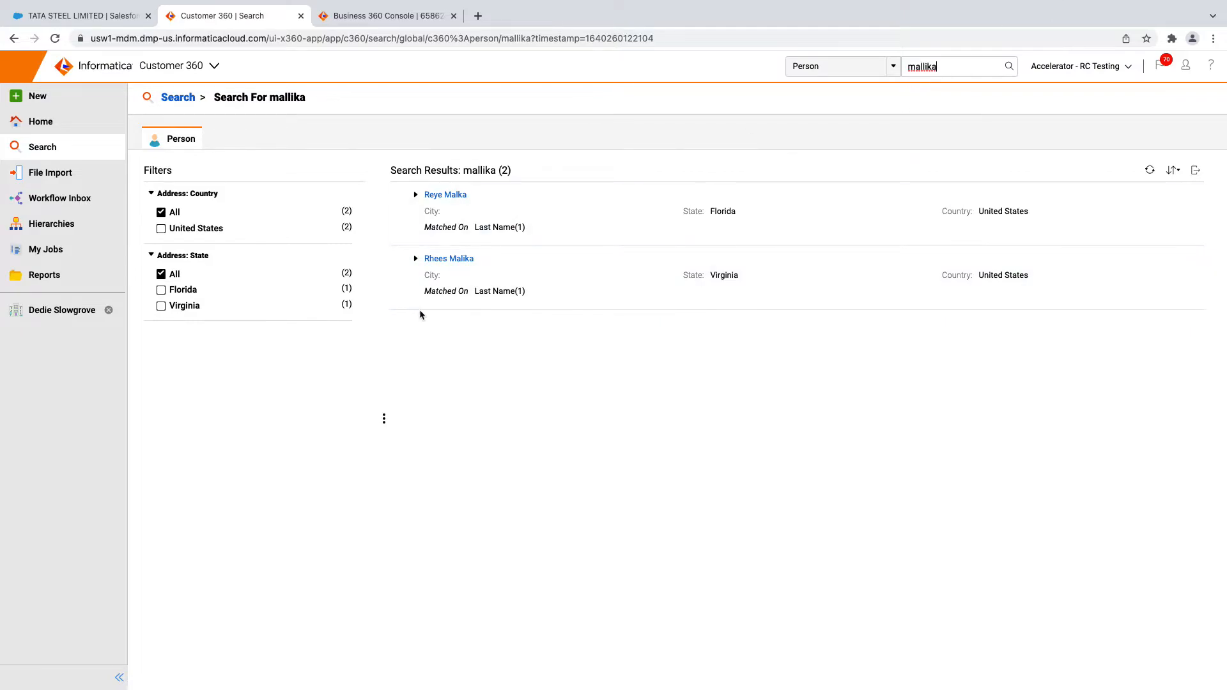
Switch to the Business 360 Console and run the infac360sf_ingress_salesforce_contact_person_inbound_initial job from the Salesforce Extension folder.
left_click(358, 15)
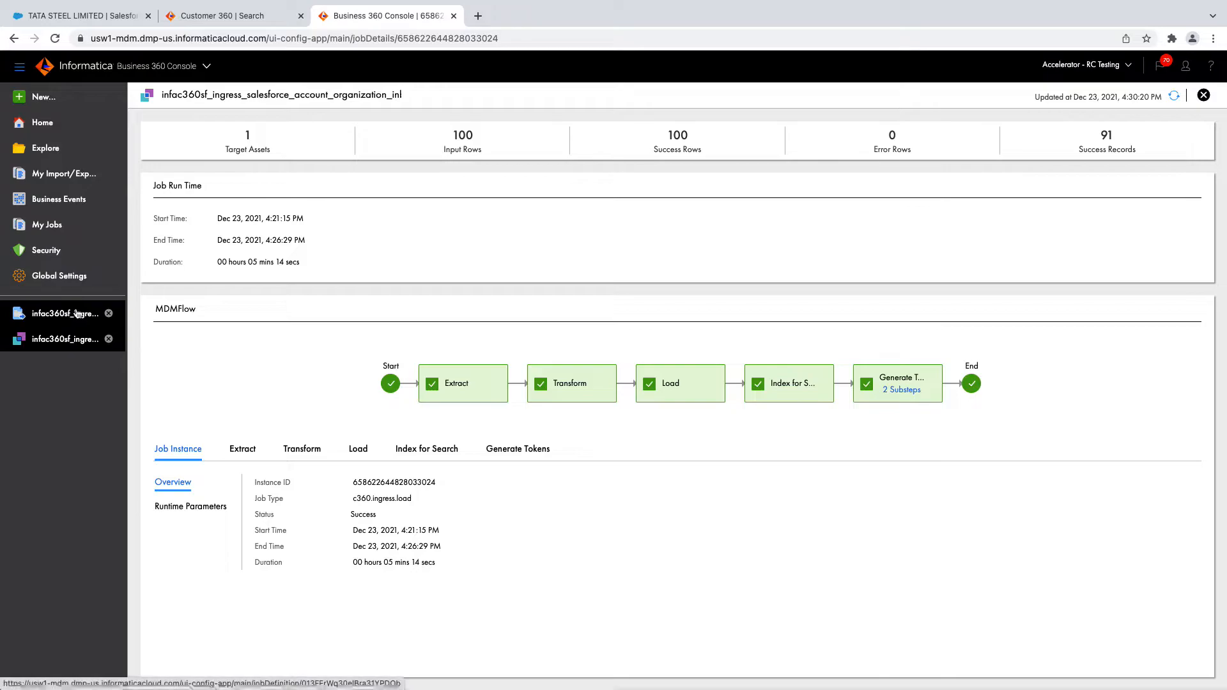
left_click(52, 146)
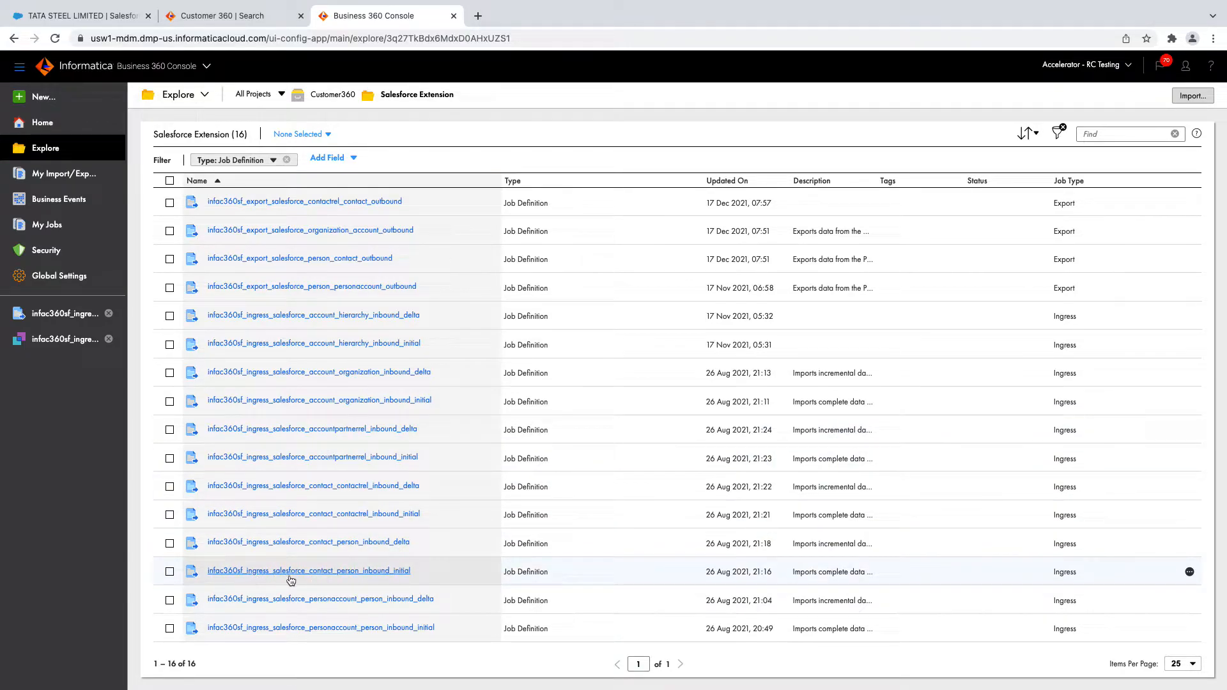
left_click(387, 577)
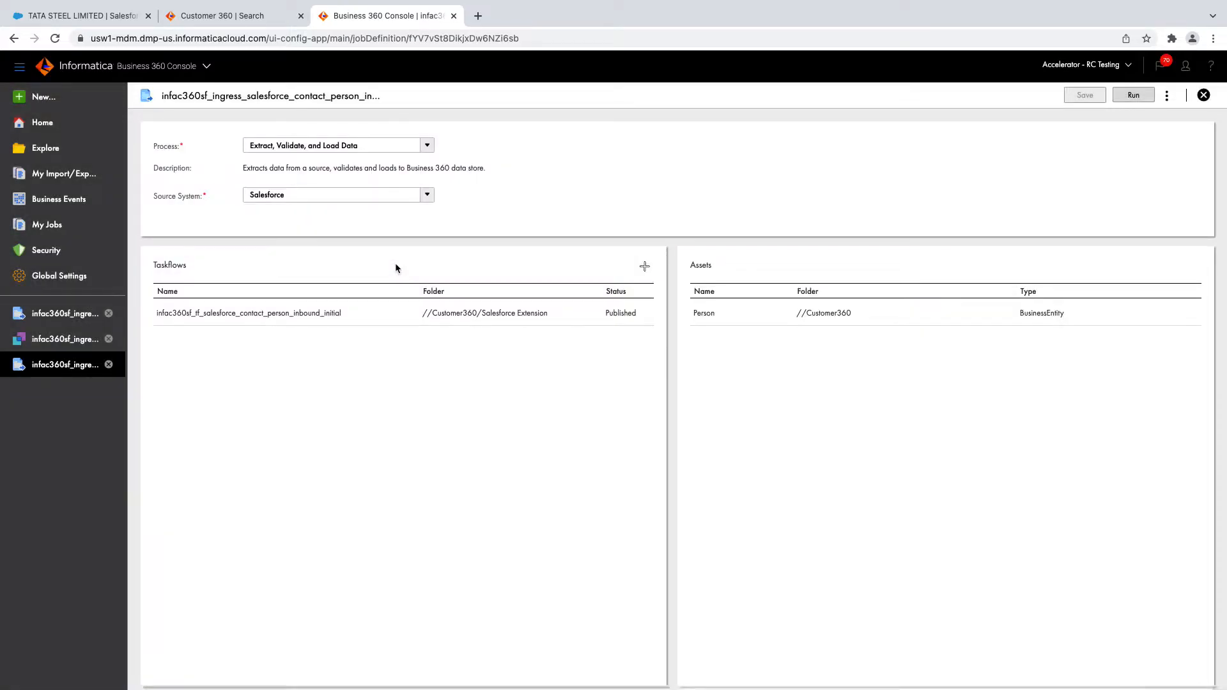
left_click(1139, 99)
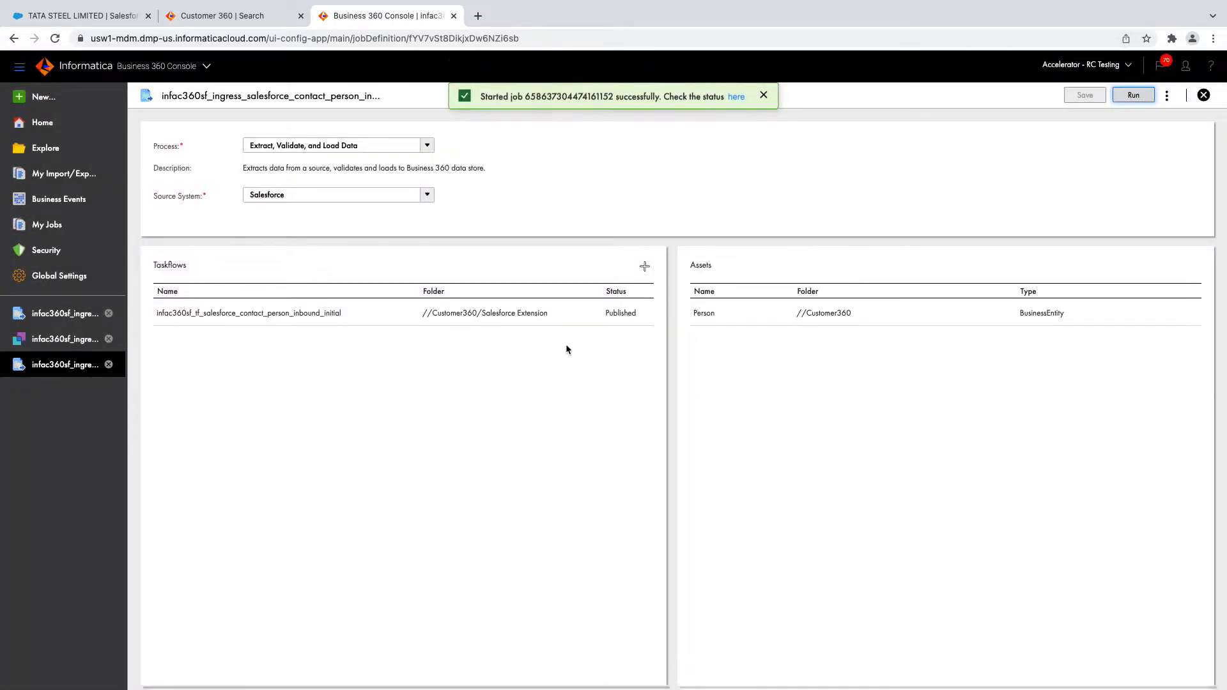
Open the status details of the started contact-to-person job and refresh them until the run ends.
left_click(735, 98)
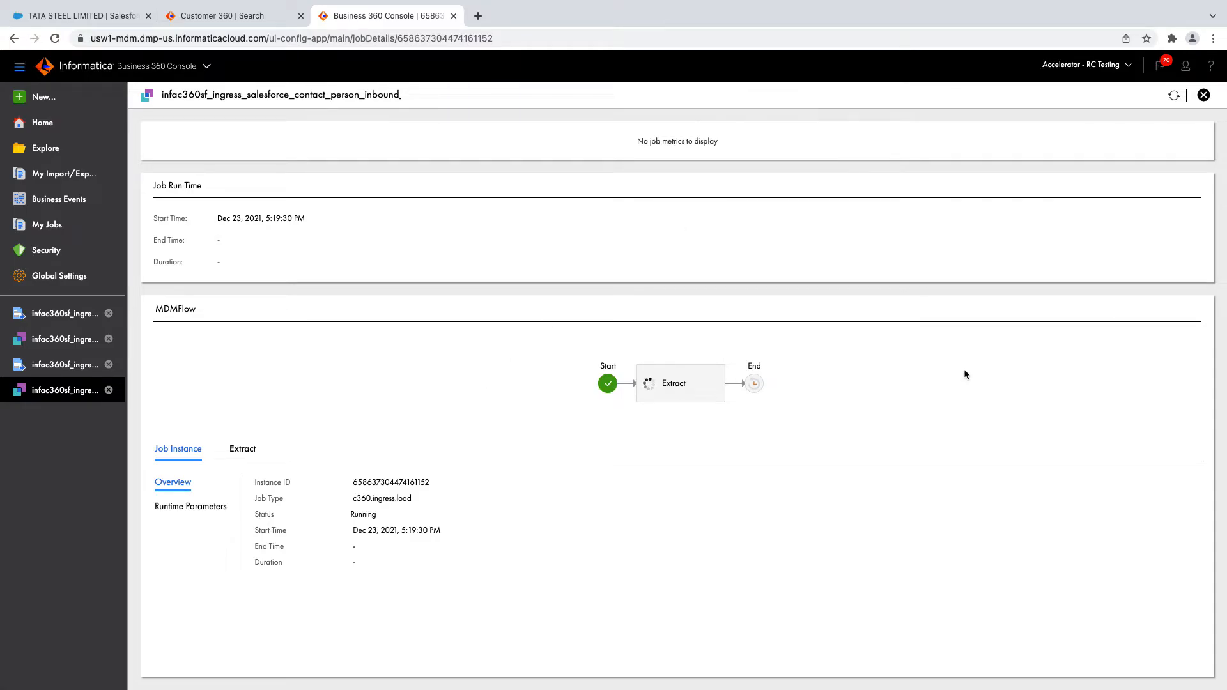
left_click(1175, 97)
left_click(1175, 97)
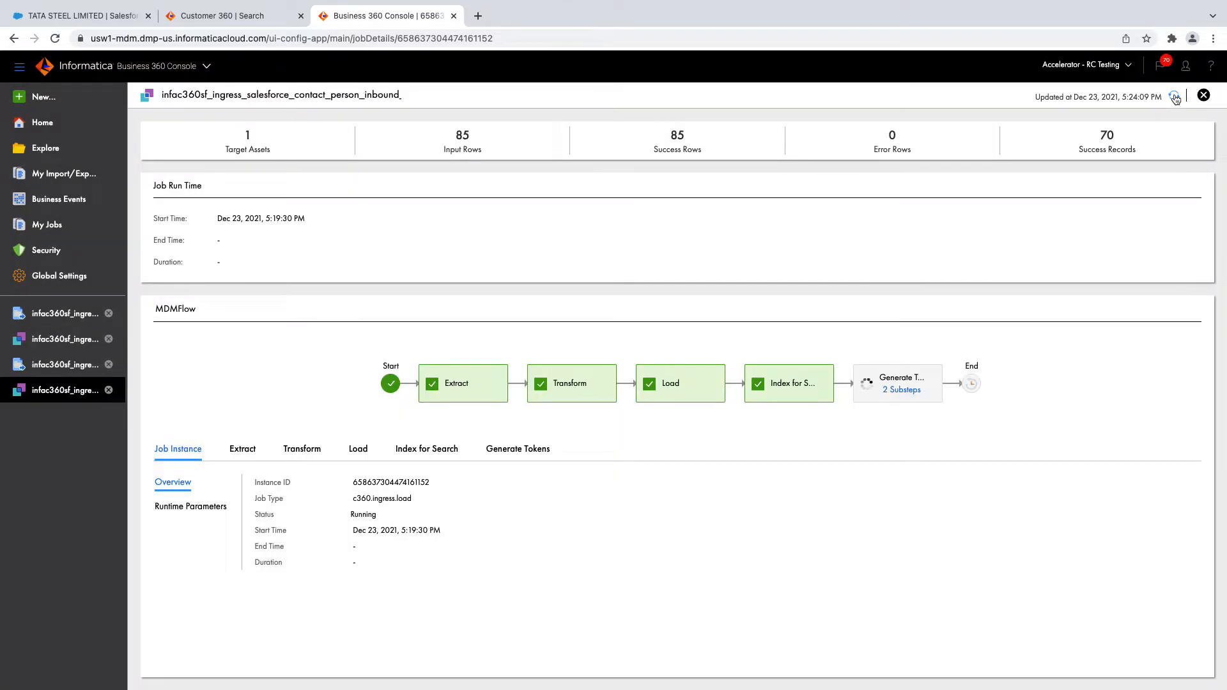
left_click(1175, 97)
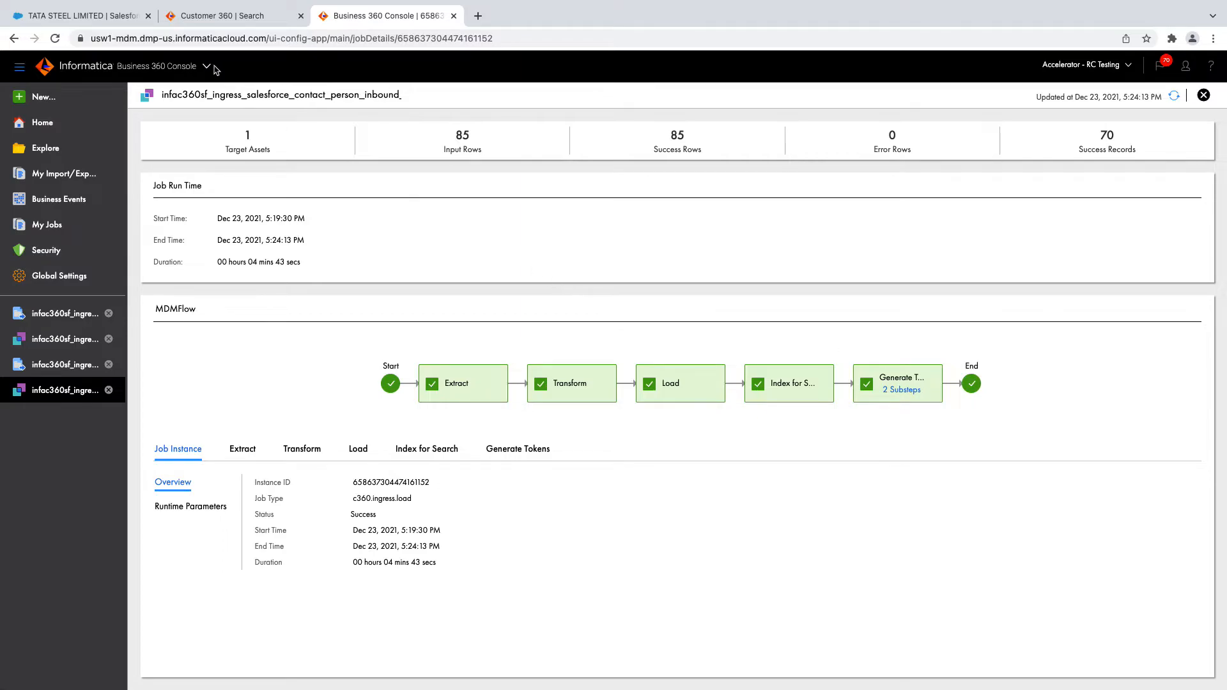
Switch to Customer 360, rerun the Person search for the Director contact's first name and open the matching Mumbai record.
left_click(227, 20)
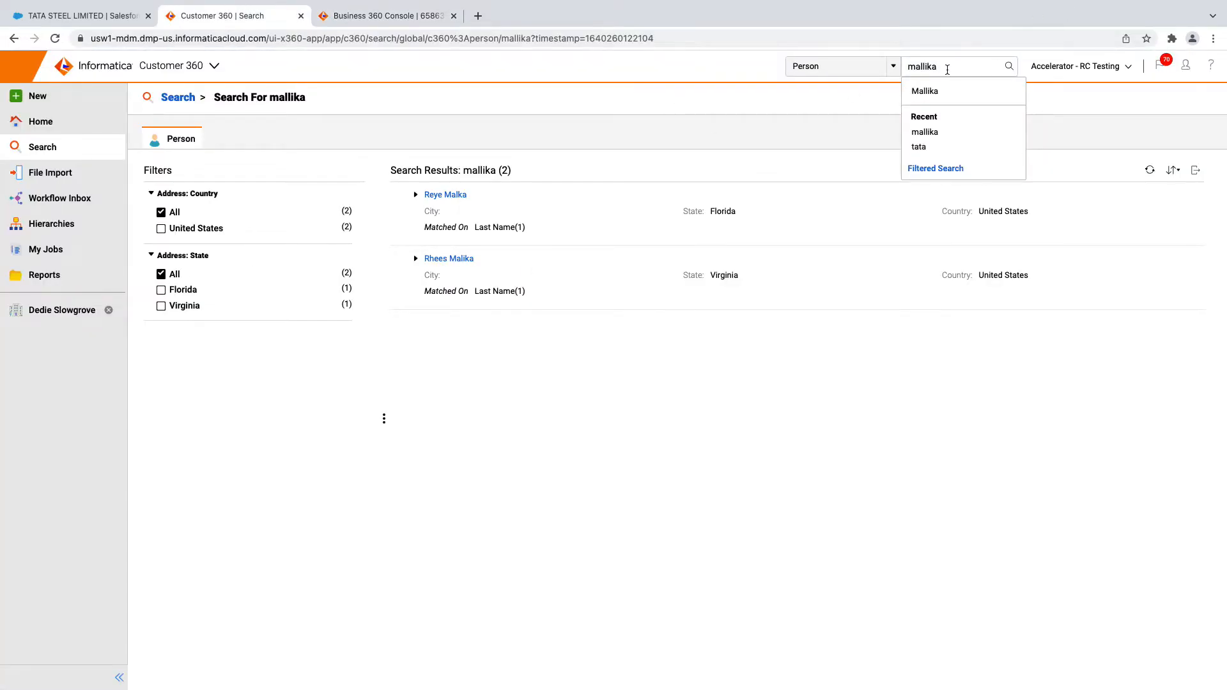
key("Return")
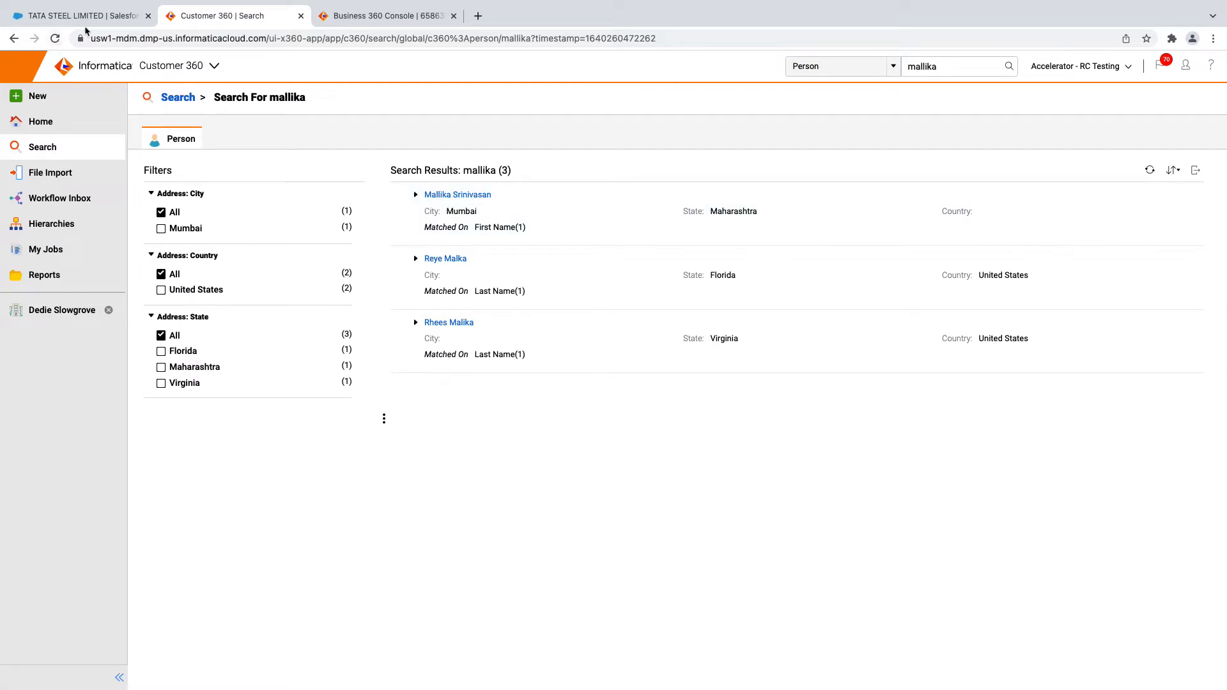
left_click(439, 195)
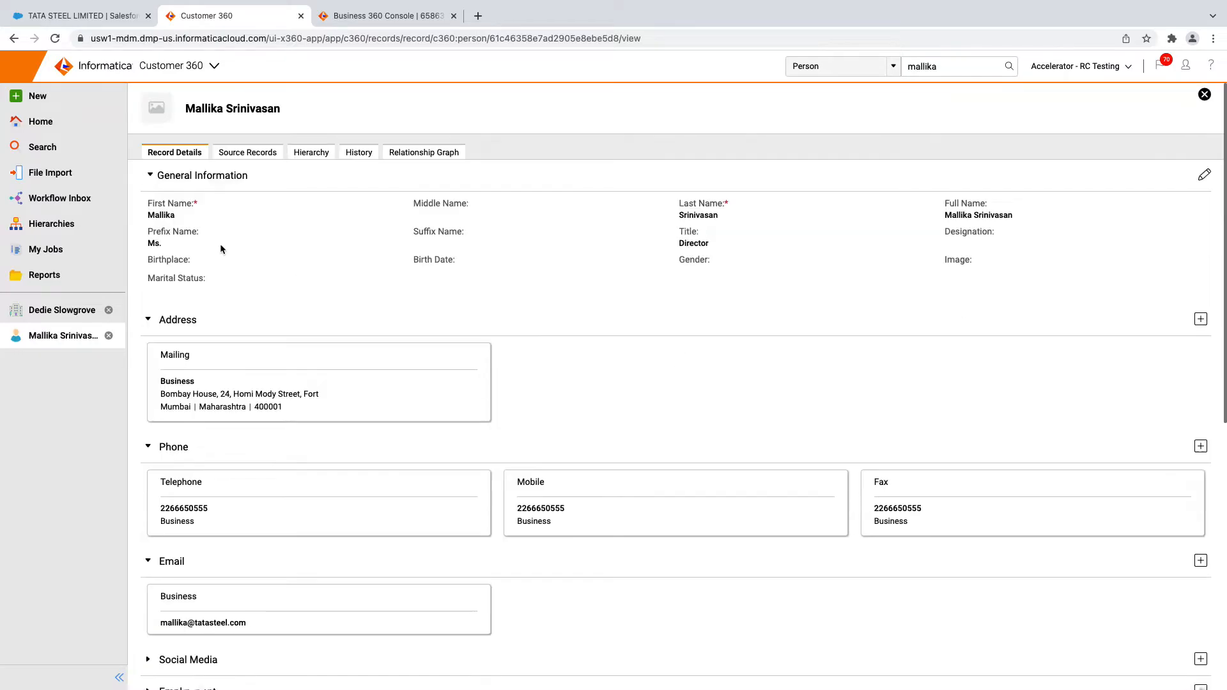
Examine the Director contact's source record in Customer 360, including its system fields.
left_click(246, 156)
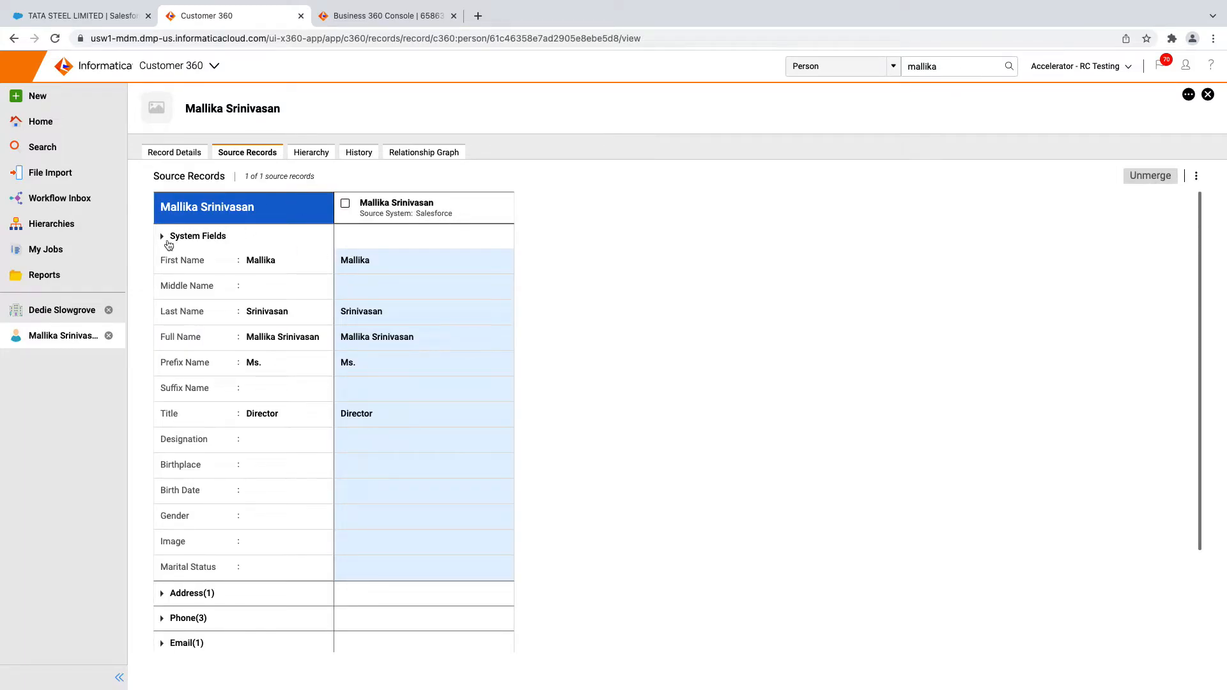
left_click(167, 238)
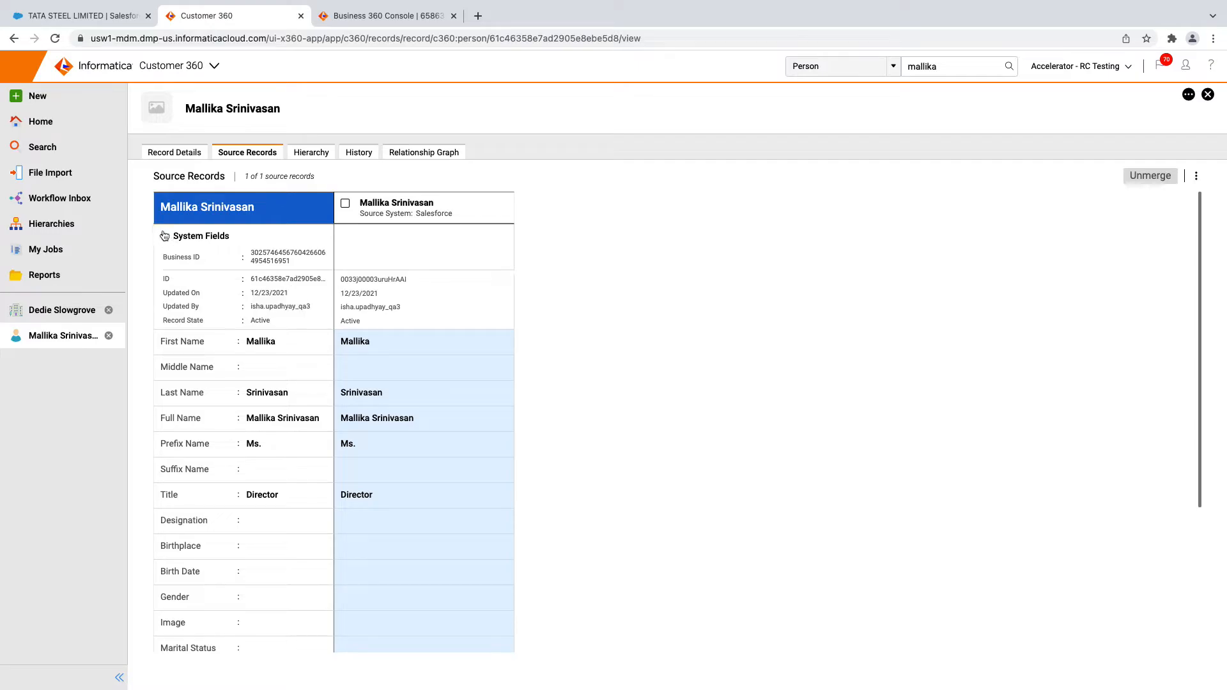
left_click(164, 235)
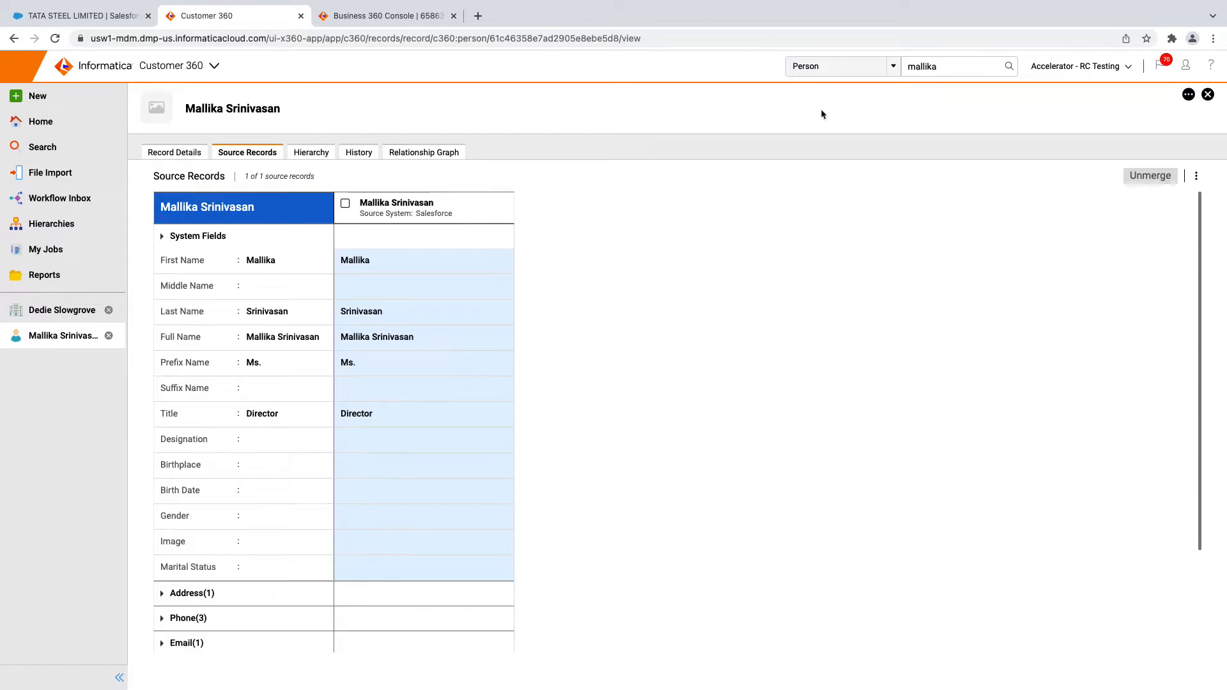
Check the TATA STEEL LIMITED account's other contact in Salesforce and search the Customer 360 Person records for that contact's first name.
left_click_drag(952, 69, 904, 62)
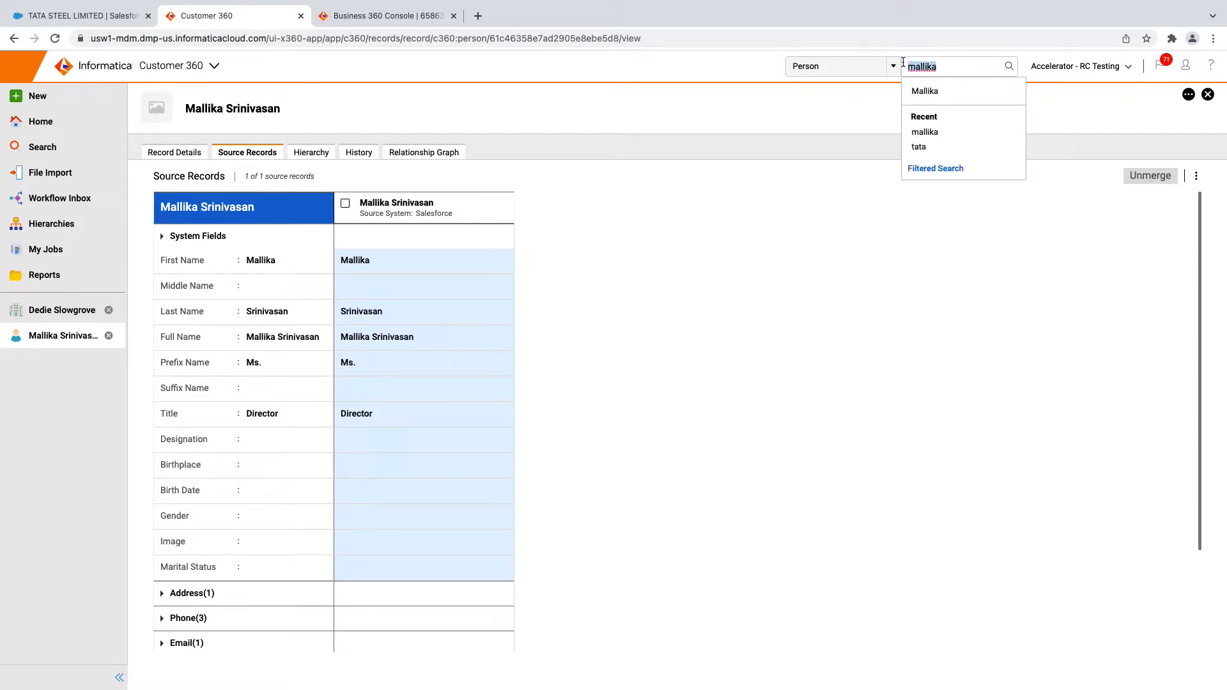
left_click(83, 15)
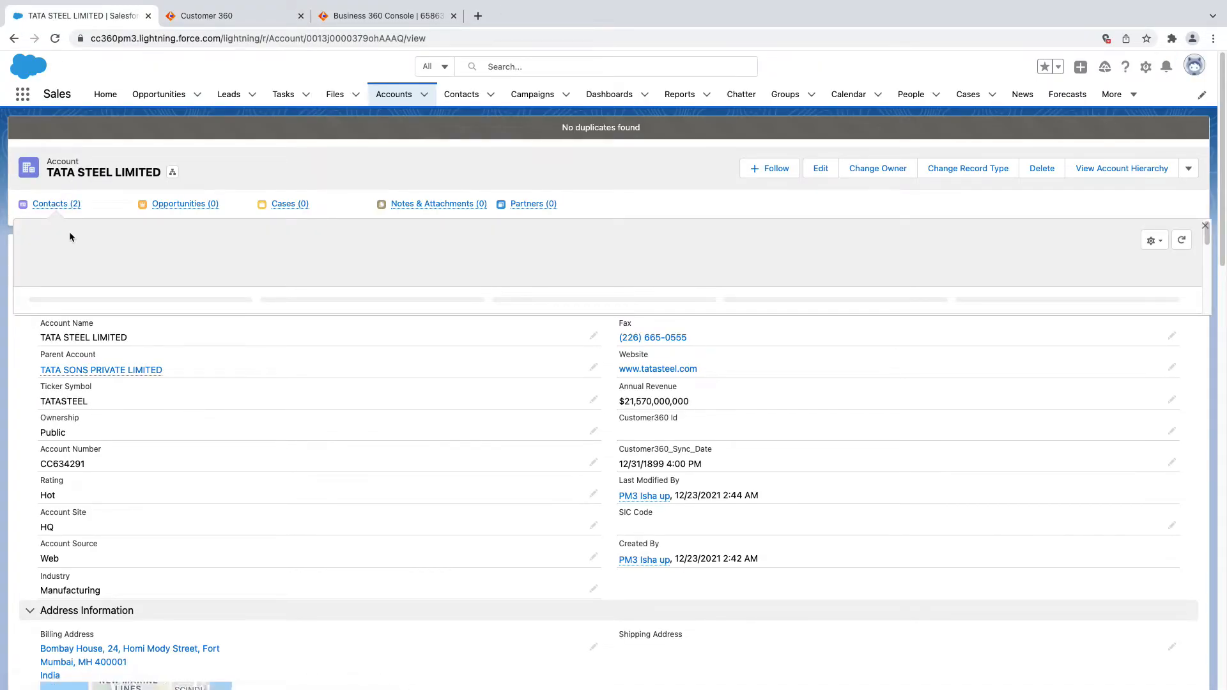
mouse_move(68, 205)
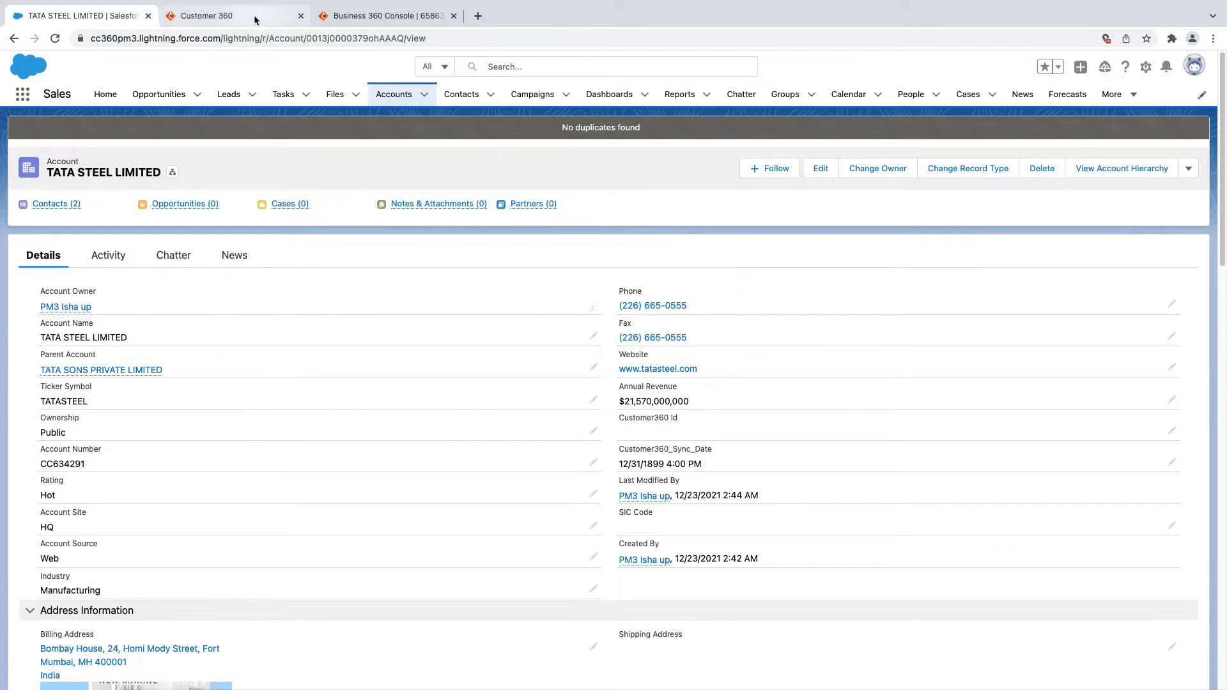
left_click(256, 18)
type("N")
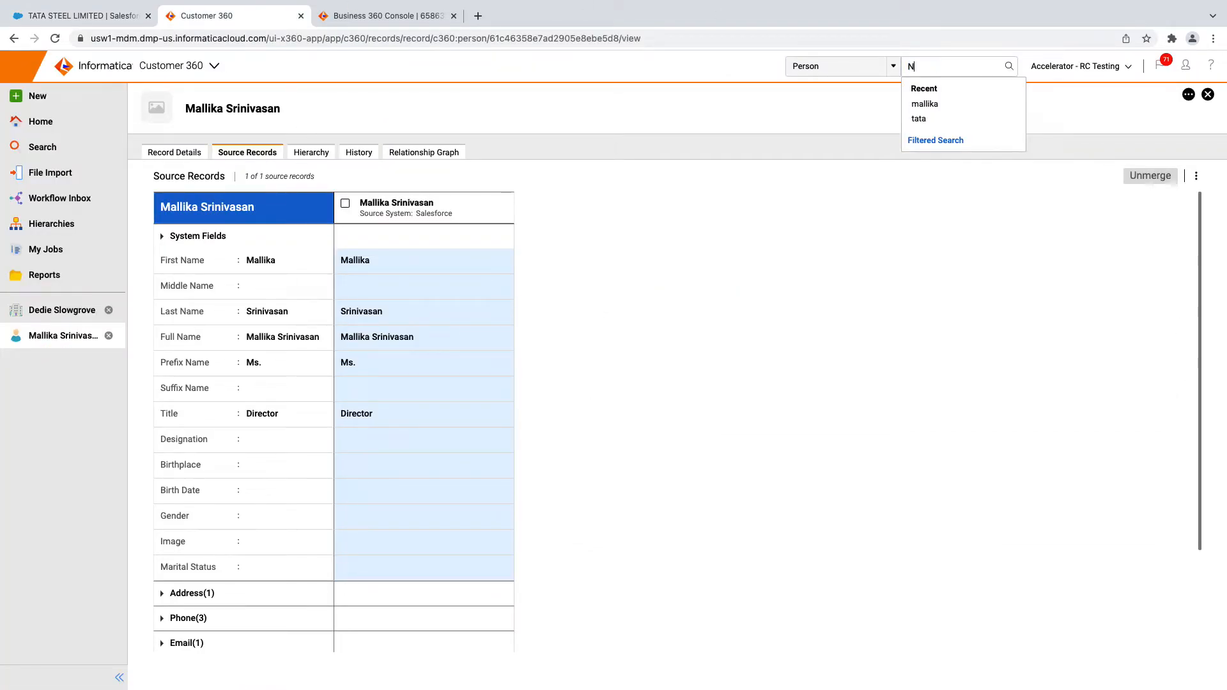
type("arendran")
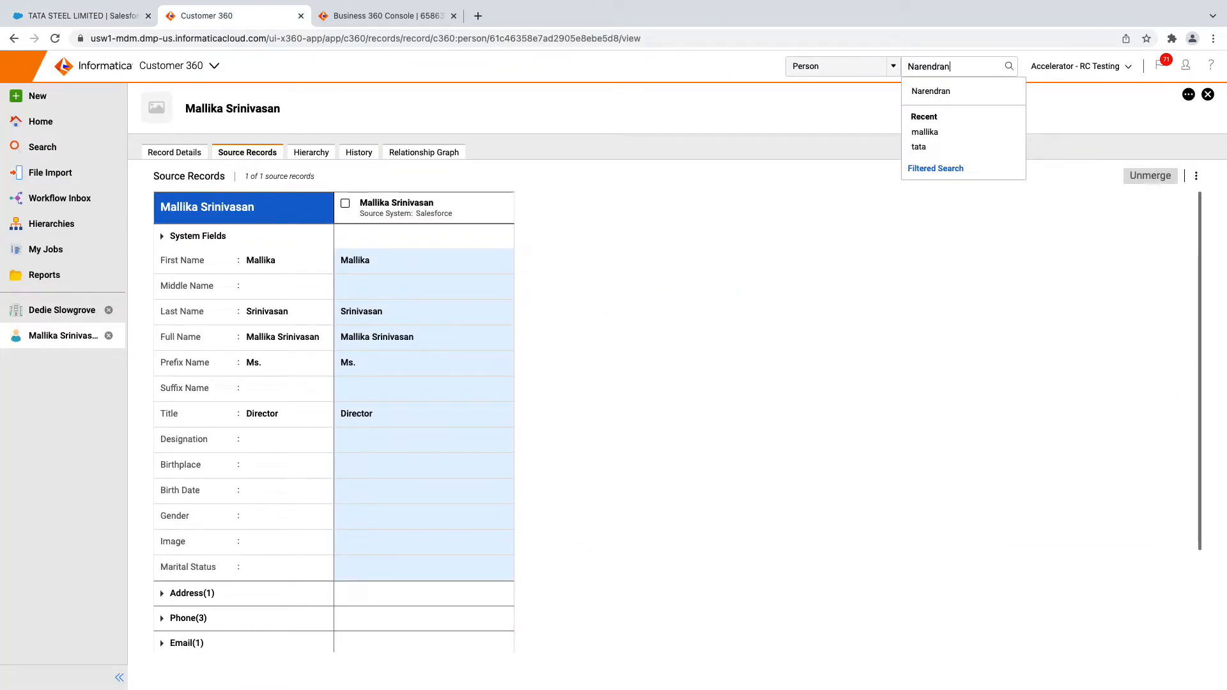
key("Return")
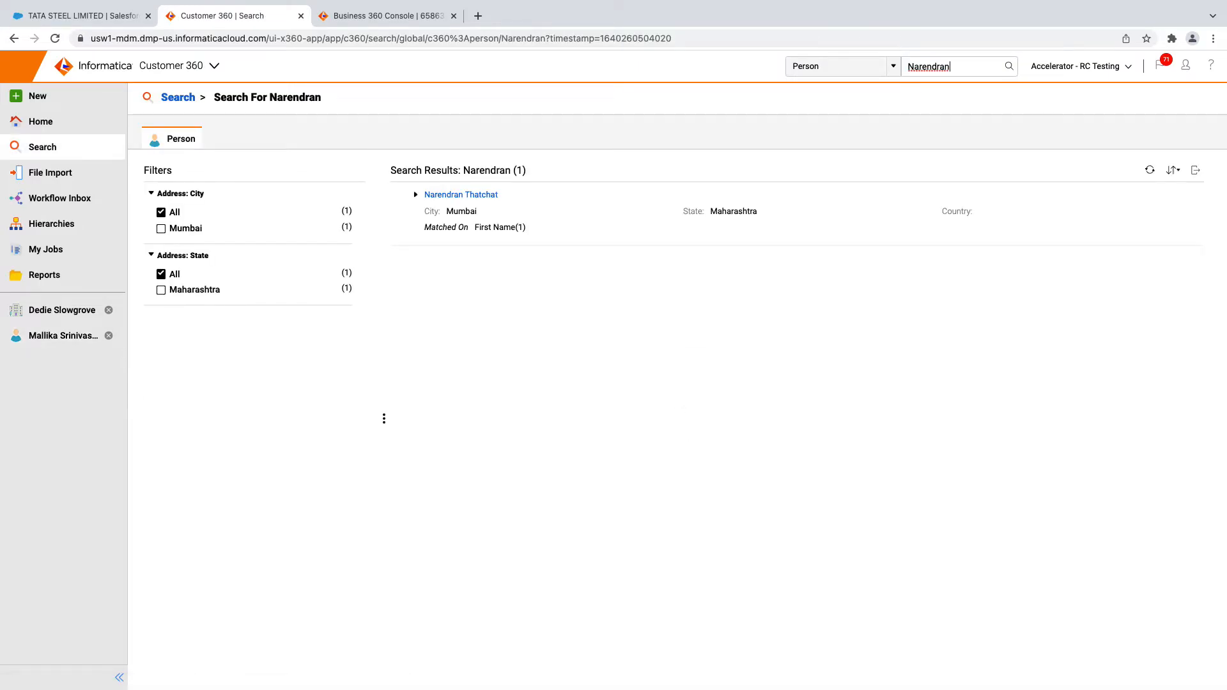
Open the Managing Director's person record from the search results and review its source record and record details.
left_click(483, 196)
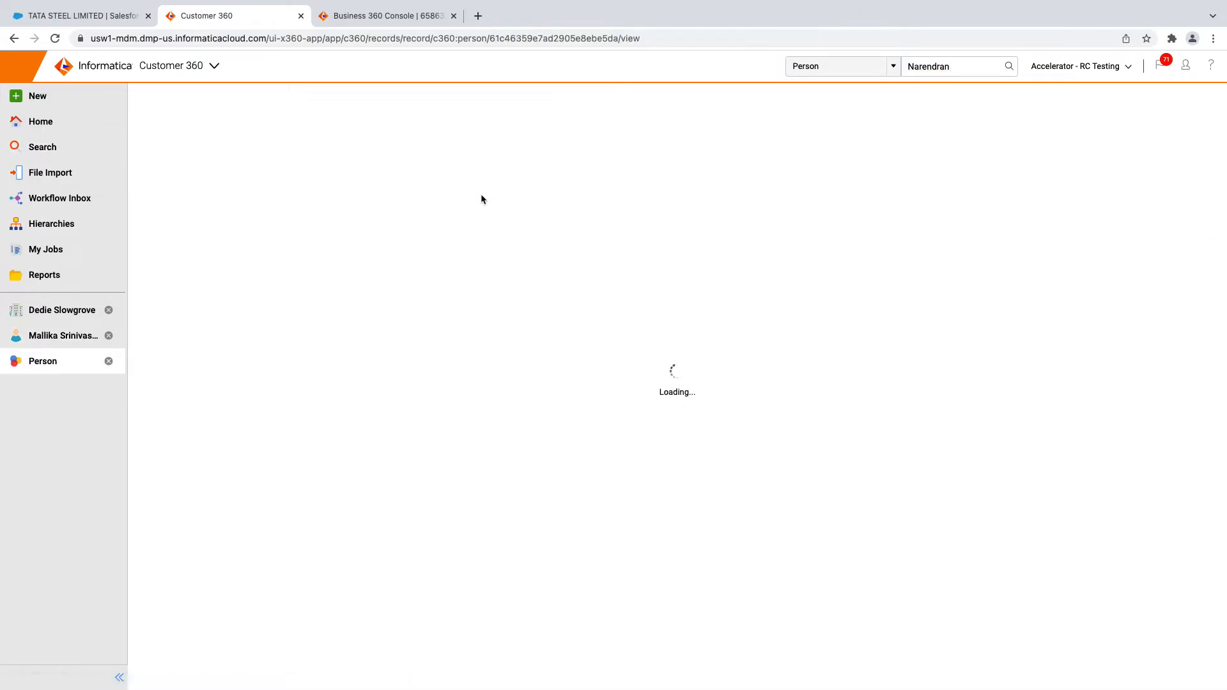
left_click(242, 153)
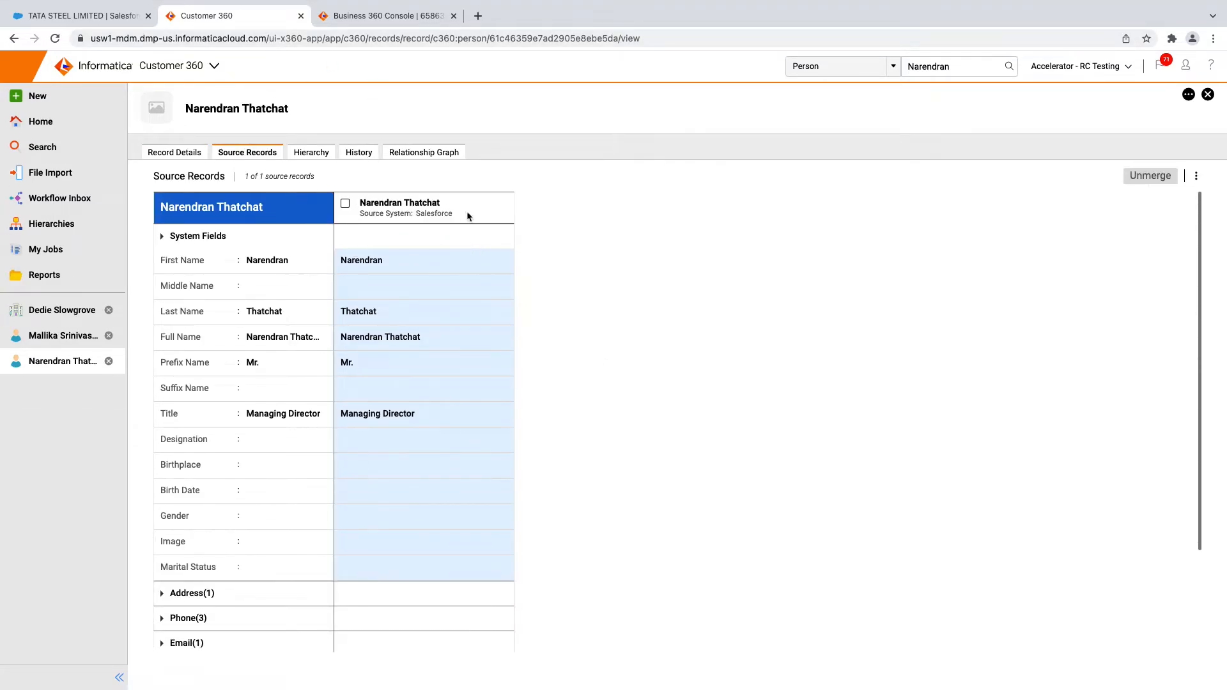
left_click(171, 152)
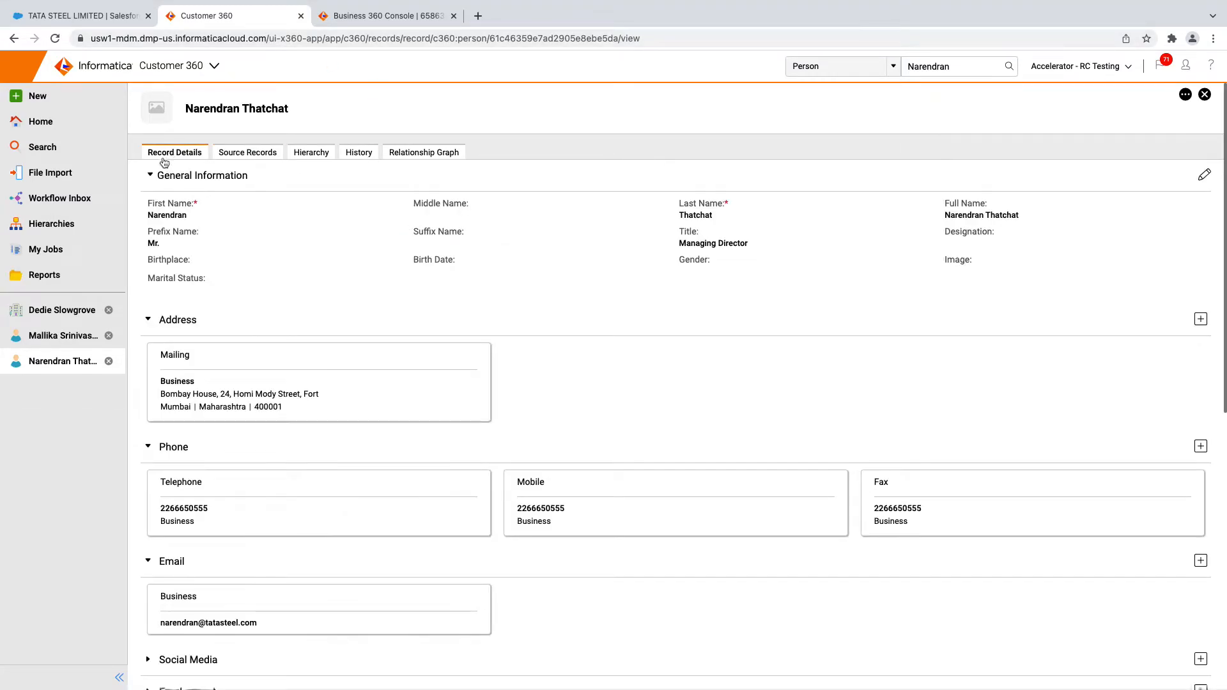
Switch to the Business 360 Console and bring up the job definitions in the Salesforce Extension folder.
left_click(365, 15)
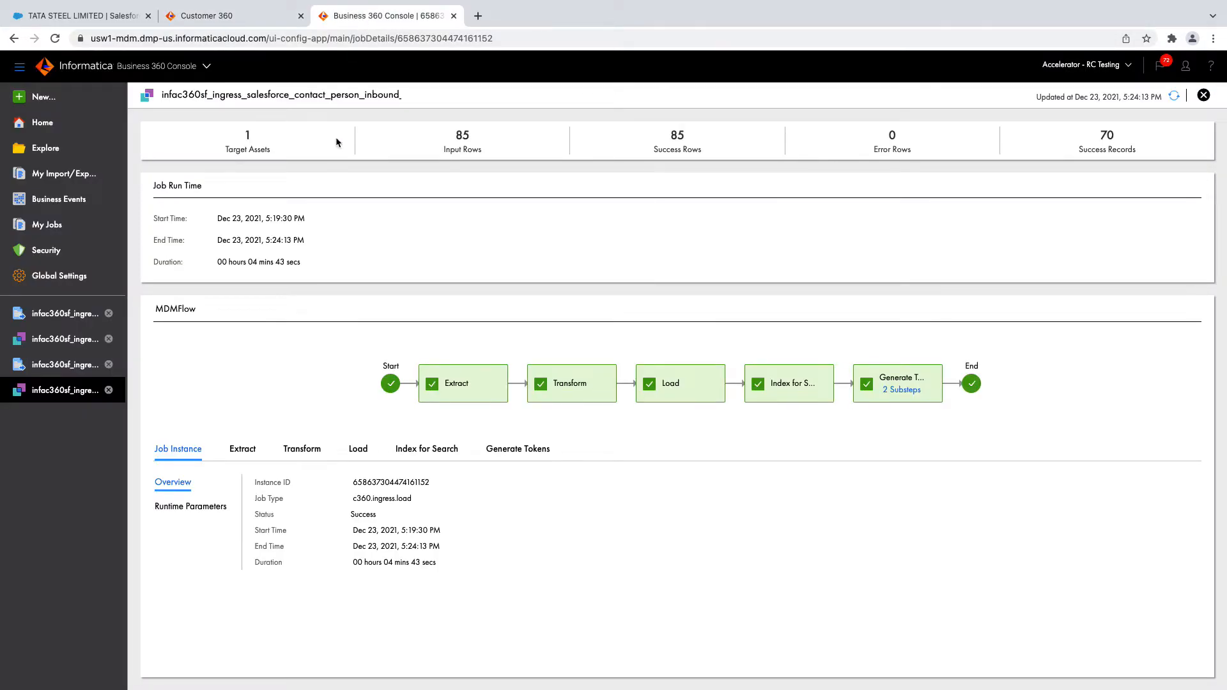
left_click(45, 148)
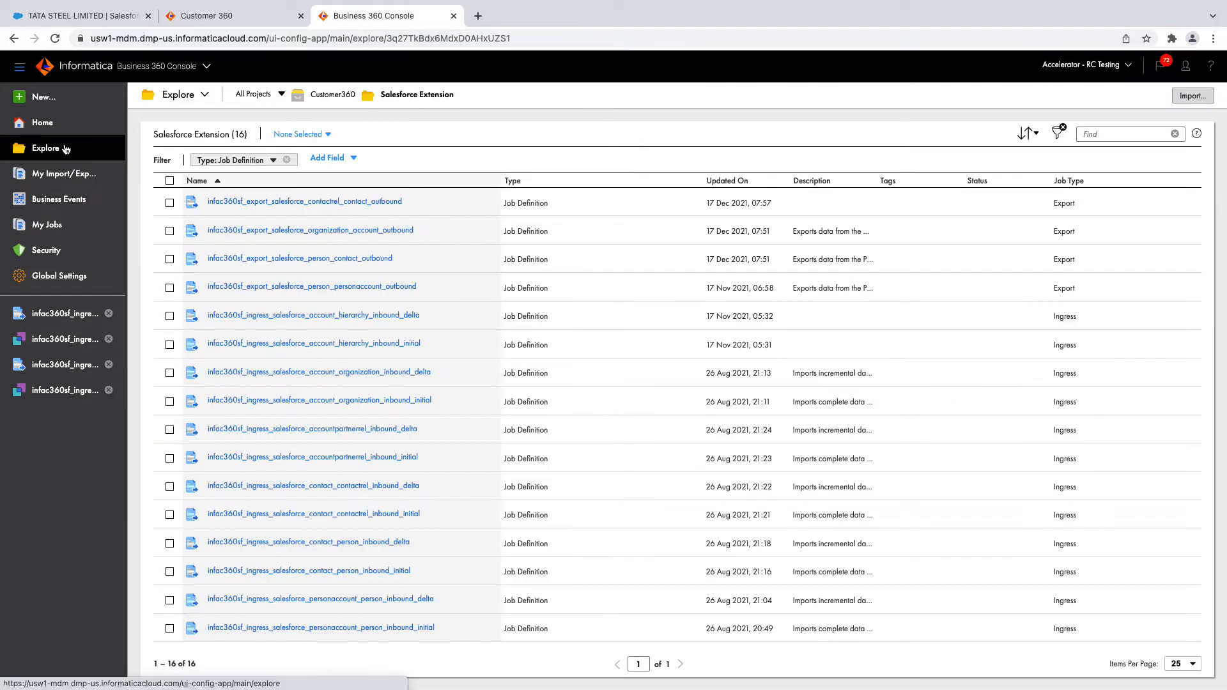
left_click(225, 17)
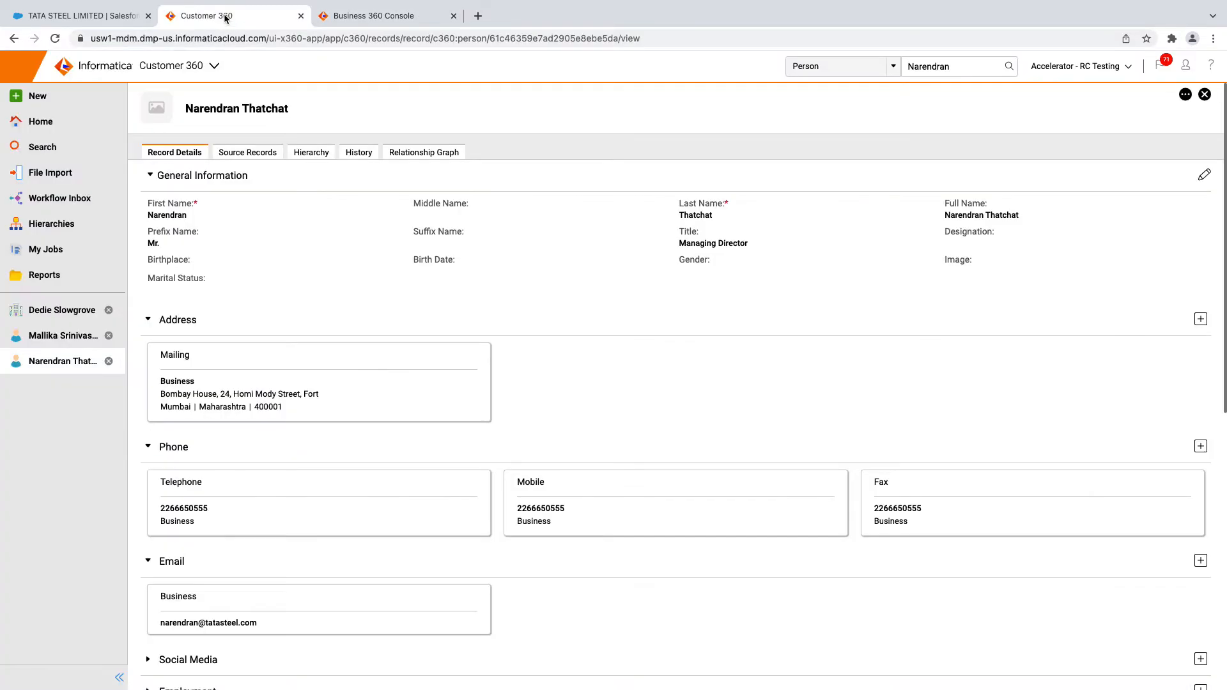
Switch to Salesforce and examine the account hierarchy of TATA STEEL LIMITED, widening the account names and checking its child accounts.
left_click(128, 15)
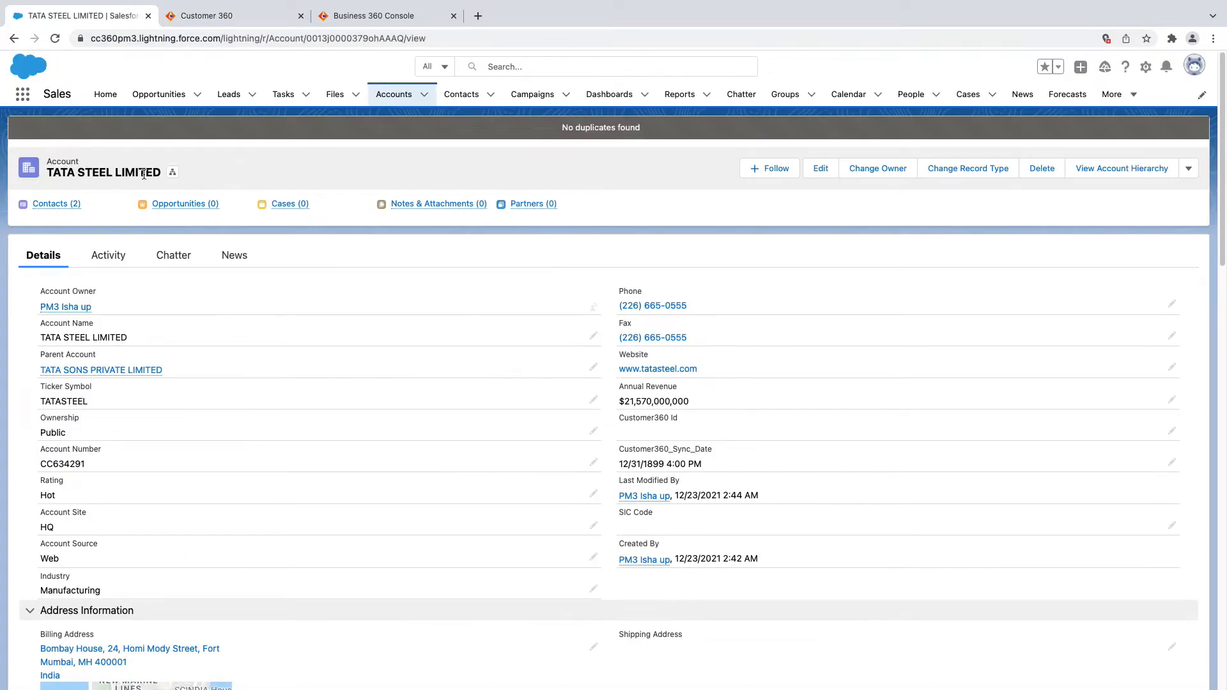
left_click(173, 172)
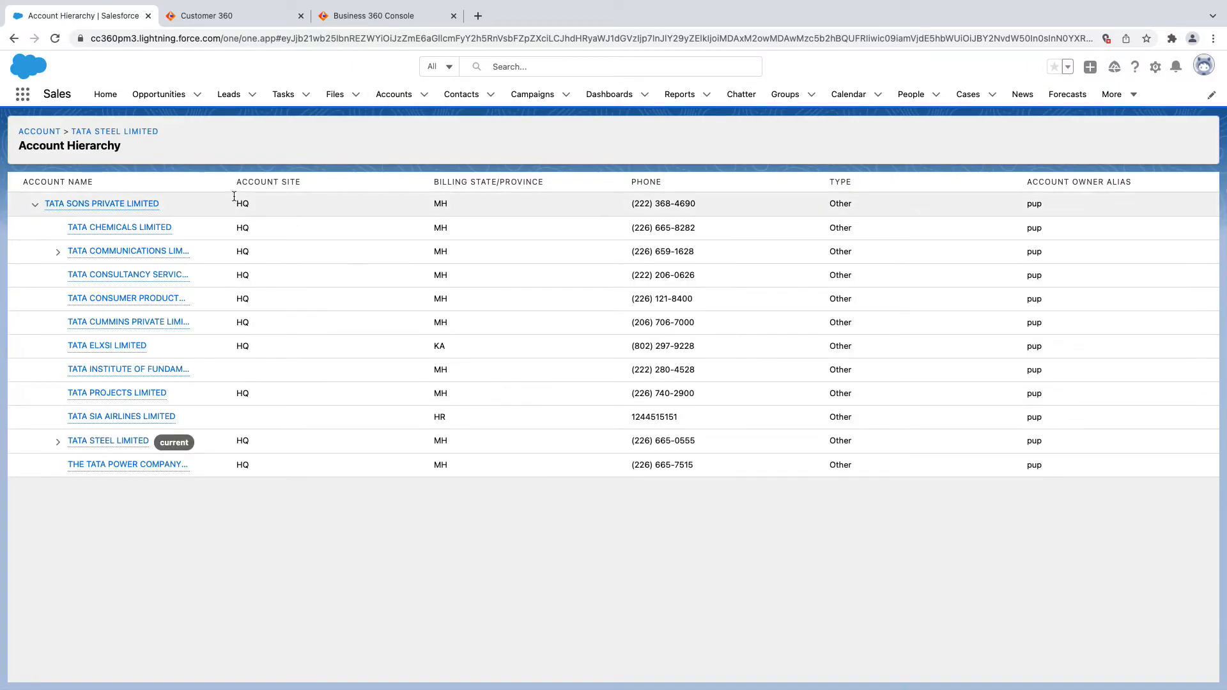
left_click_drag(230, 181, 297, 179)
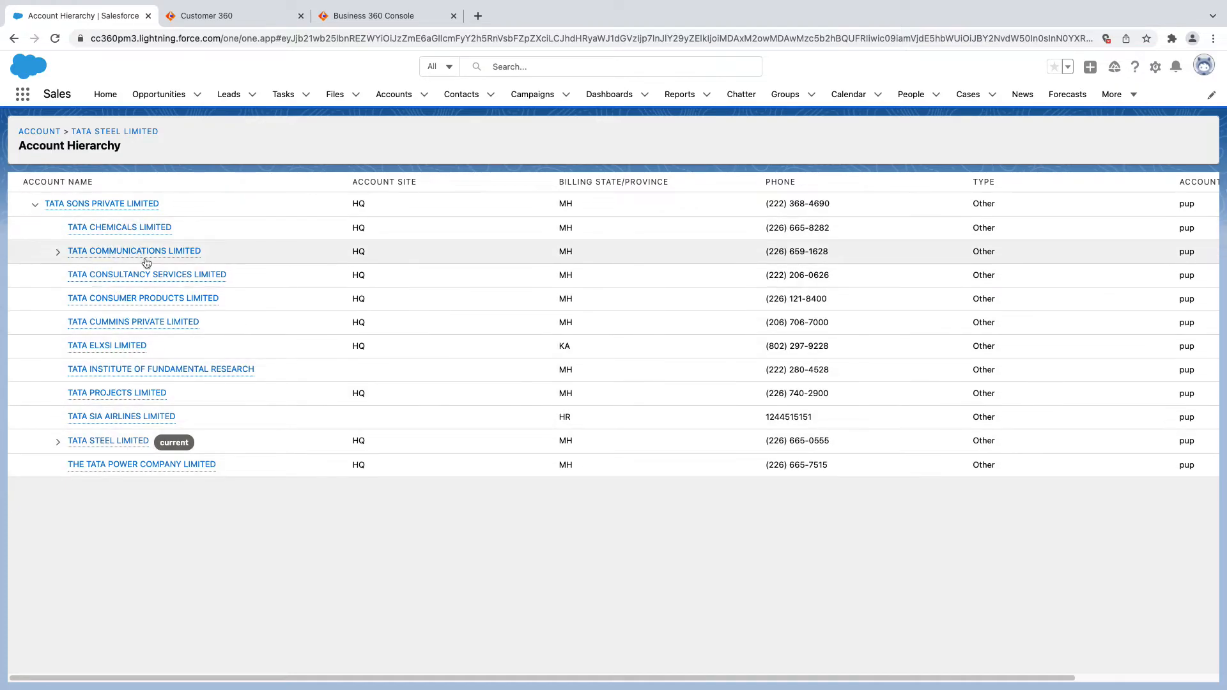
left_click(57, 442)
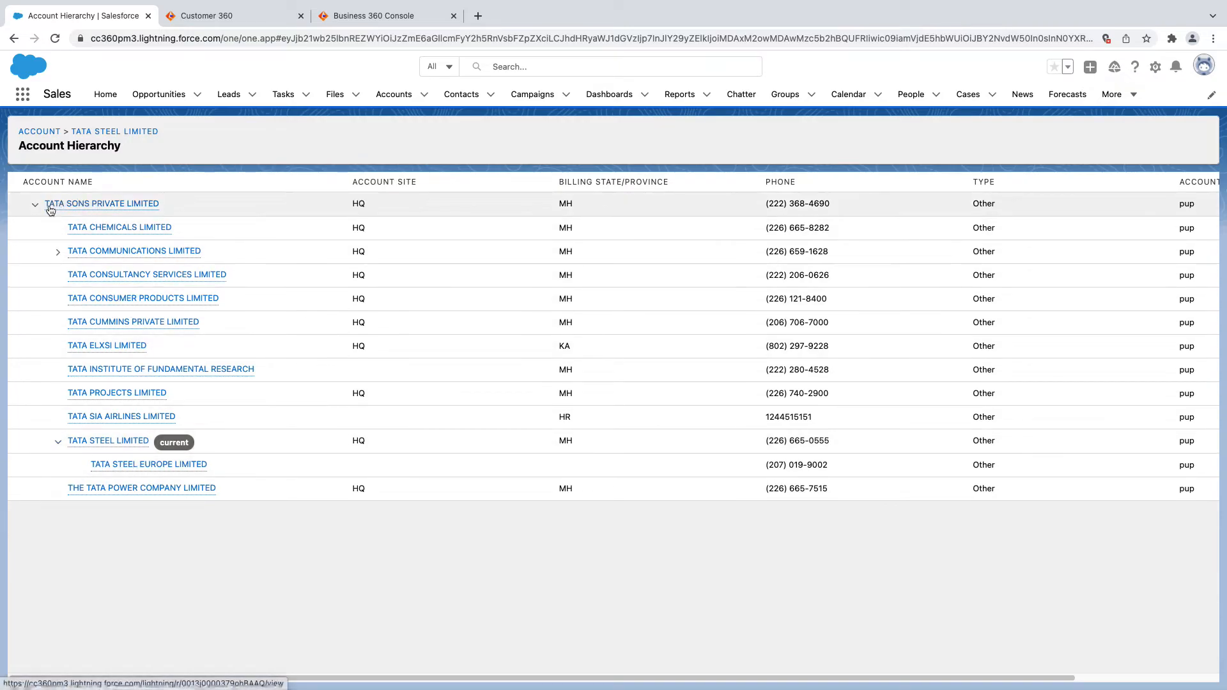
left_click(60, 441)
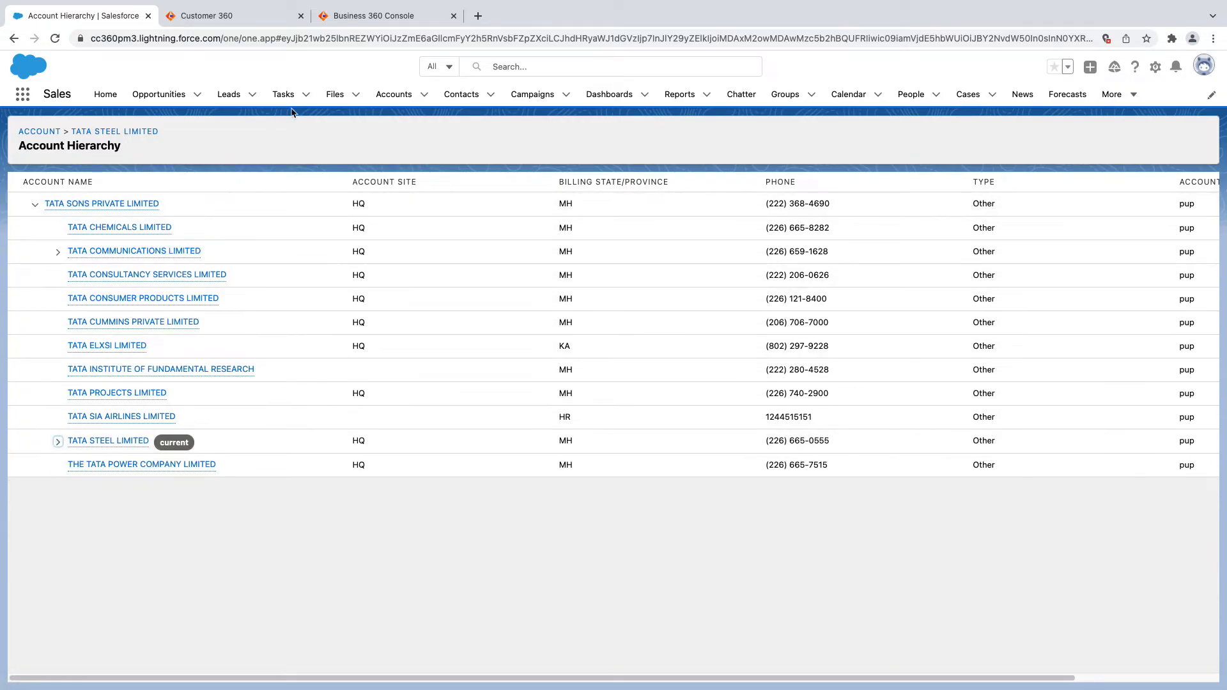
Switch to Customer 360 and search the Person records for "tata".
left_click(217, 15)
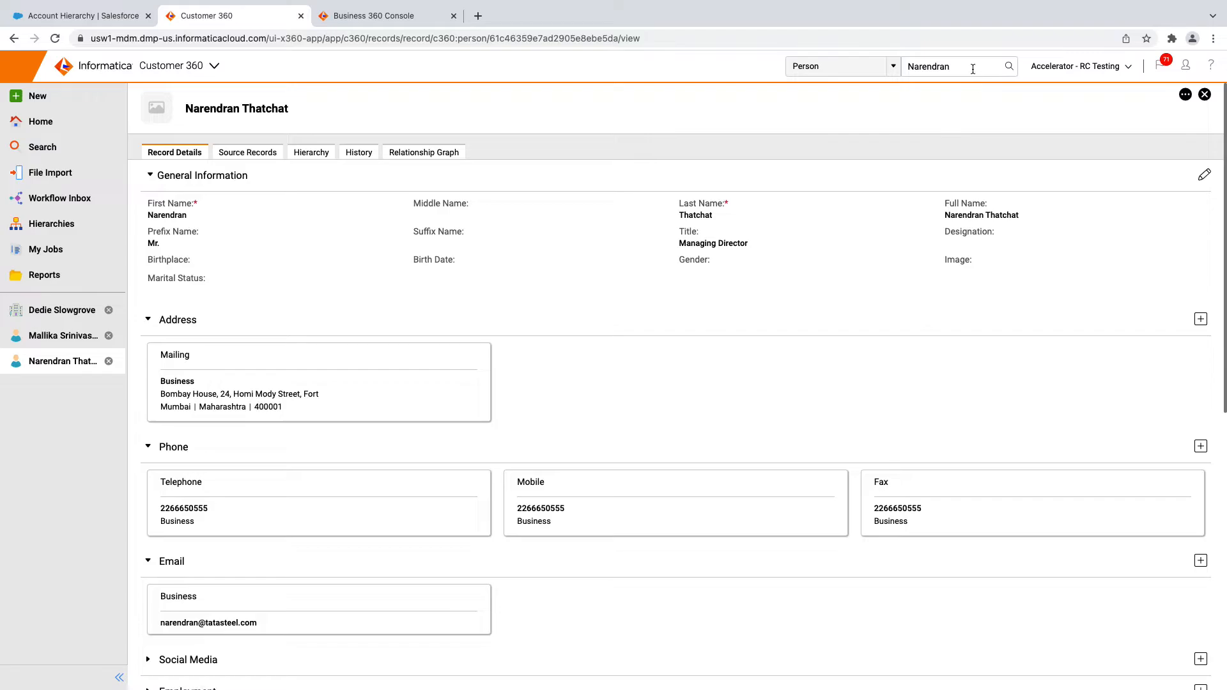
double_click(929, 68)
type("tata")
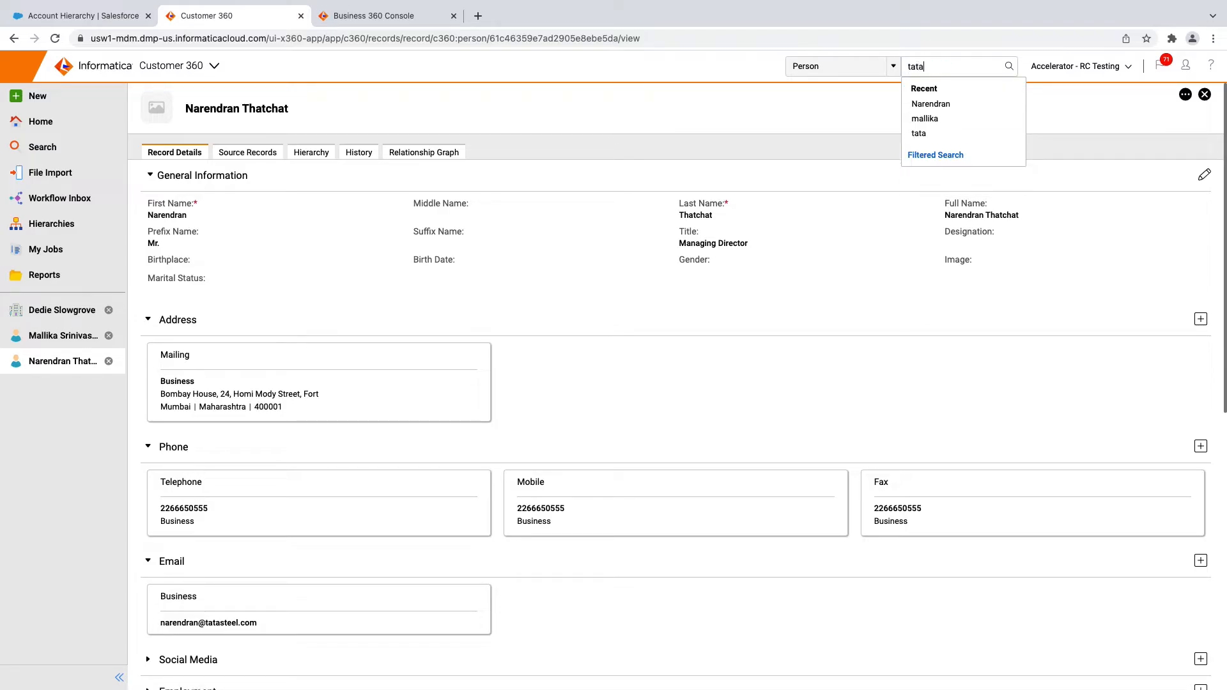
key("Return")
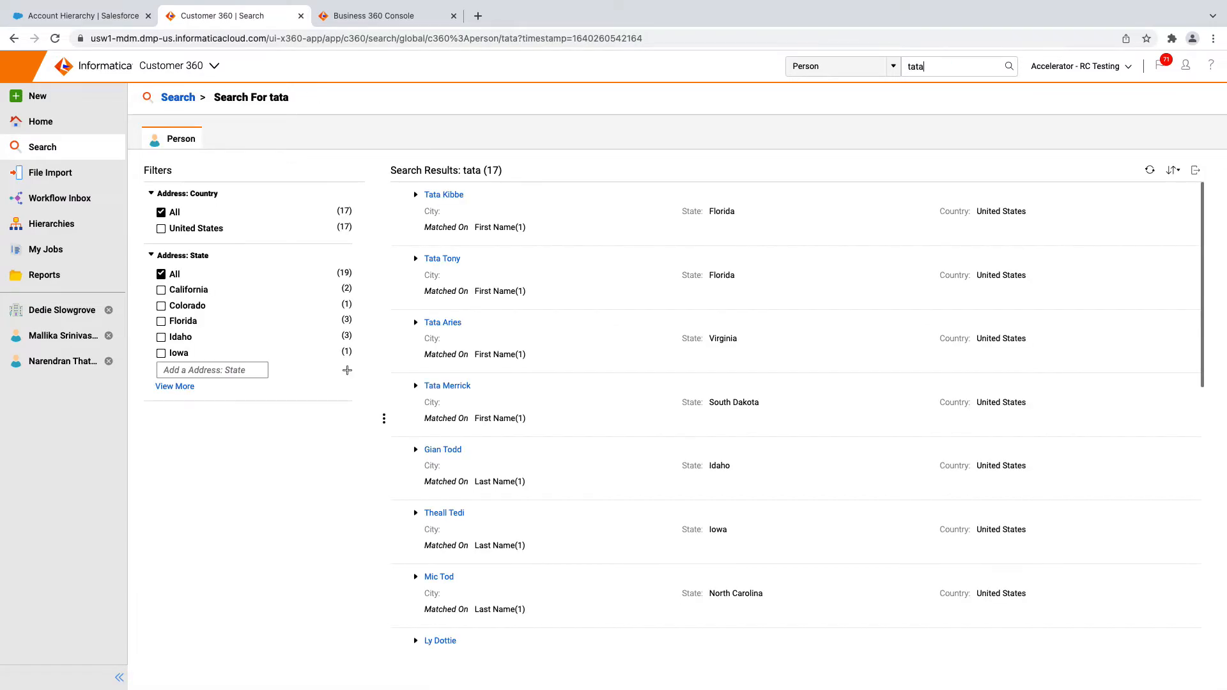
Search the Organization records for "tata" instead and open the hierarchy view of TATA STEEL LIMITED in Mumbai.
left_click(893, 68)
left_click(854, 93)
left_click(840, 106)
left_click(948, 64)
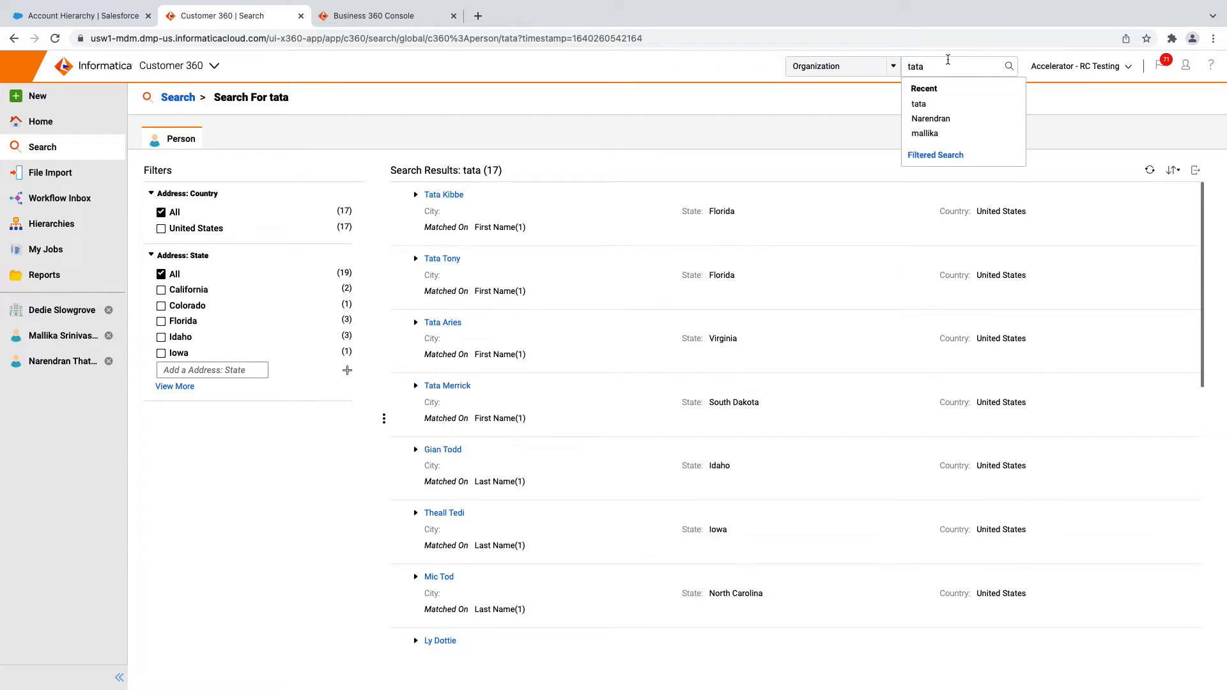
key("Return")
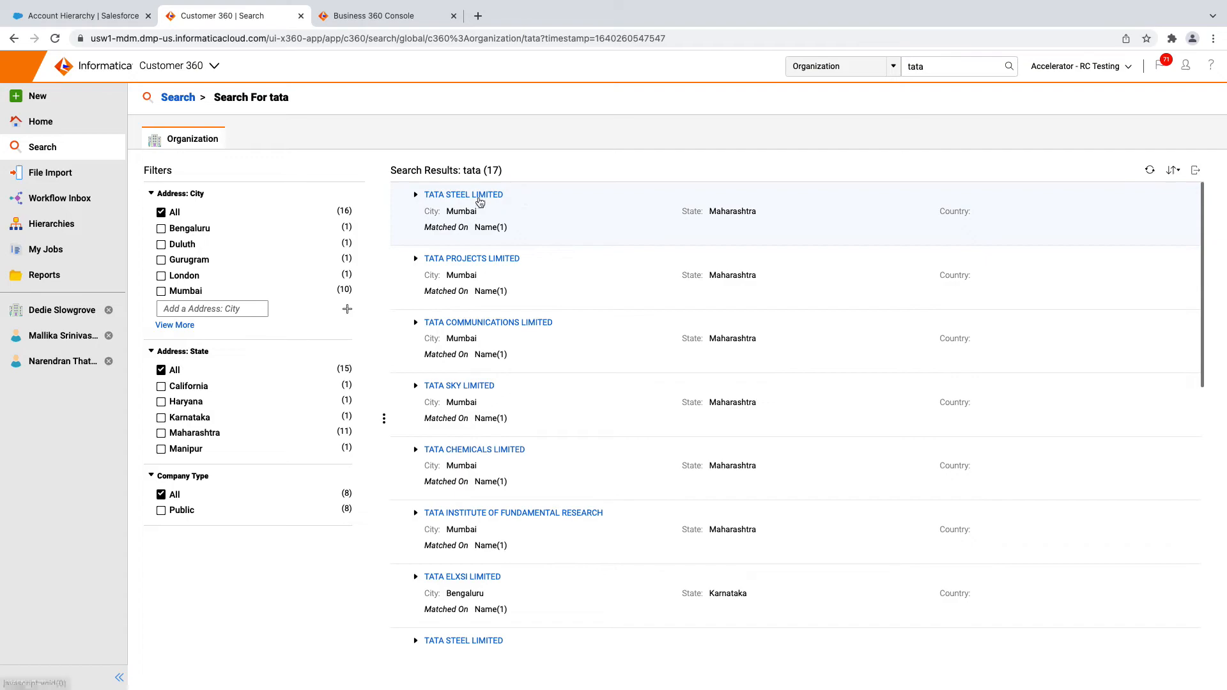
left_click(479, 196)
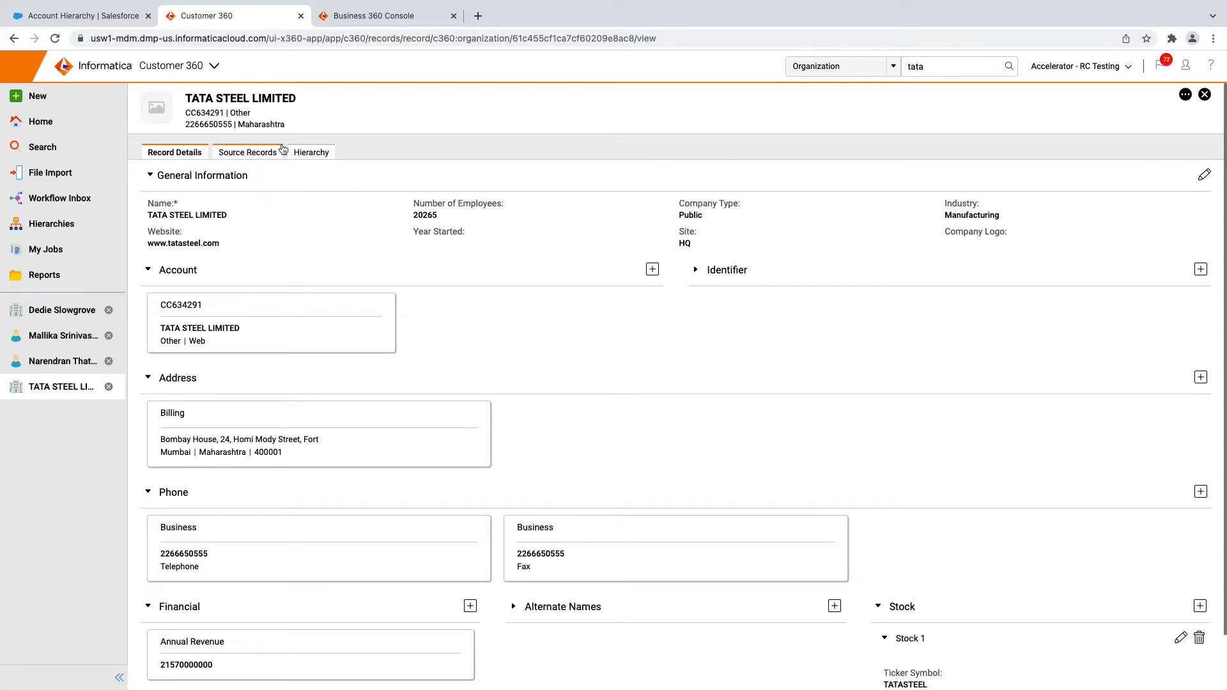
left_click(299, 154)
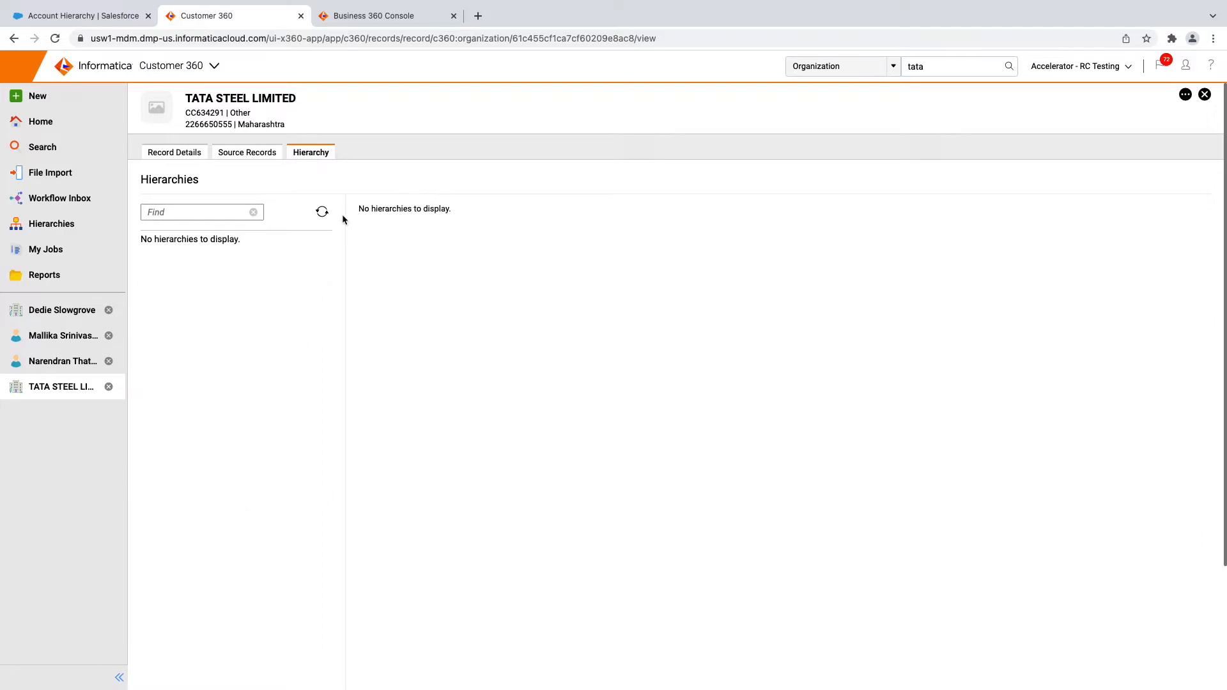
Switch to the Business 360 Console and run the infac360sf_ingress_salesforce_account_hierarchy_inbound_initial job from the Salesforce Extension folder.
left_click(396, 15)
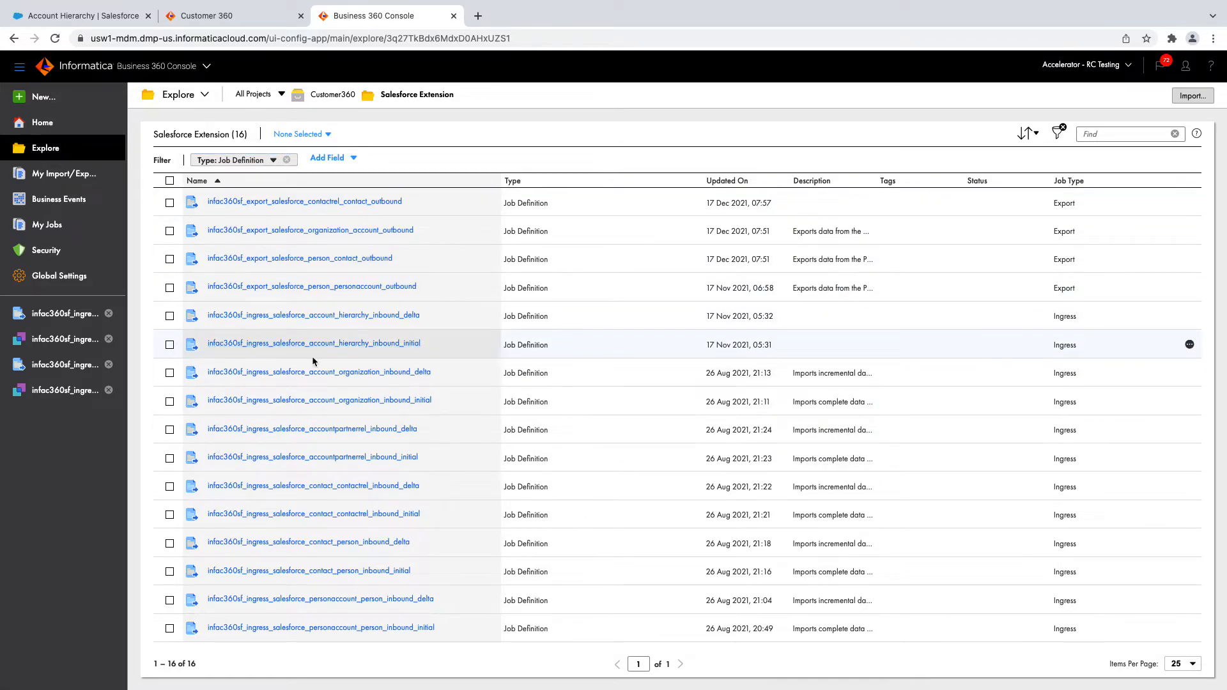
left_click(387, 345)
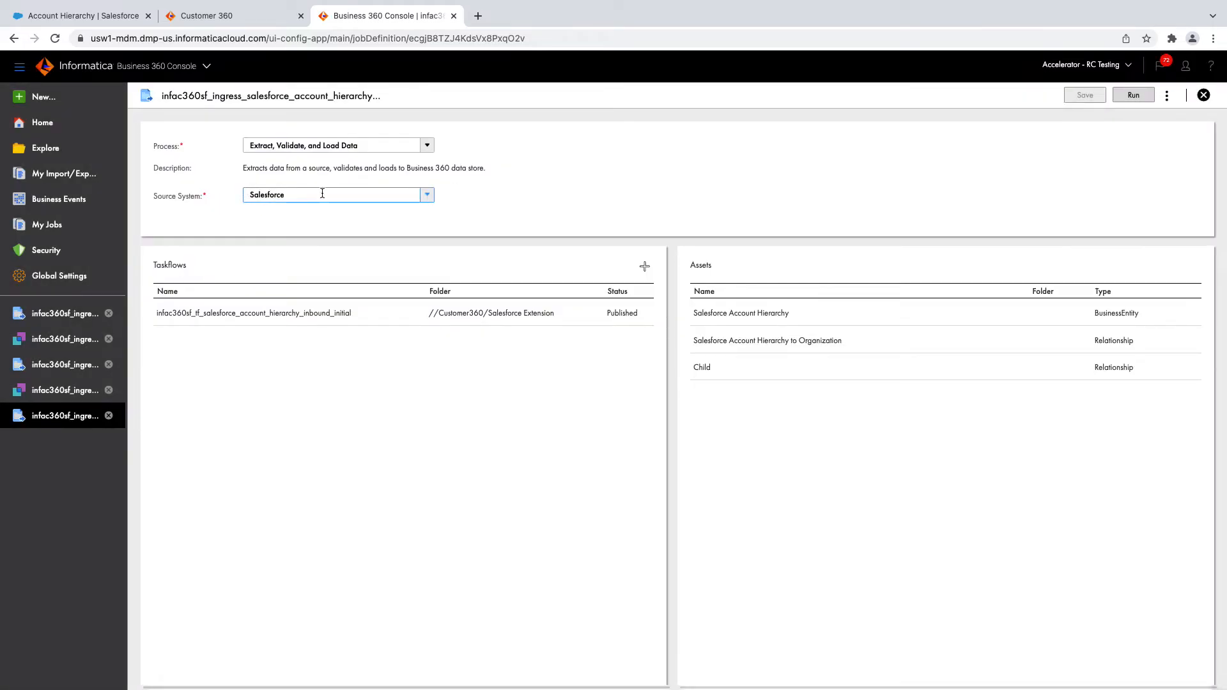
left_click(1132, 96)
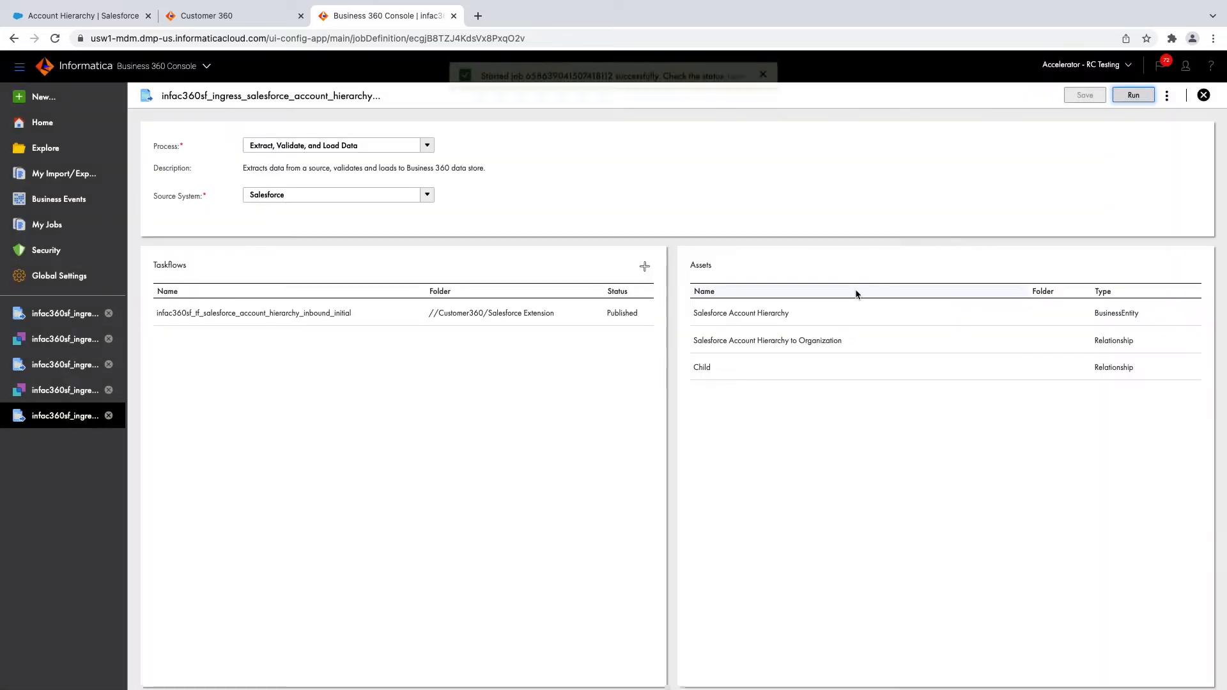
Open the status details of the started account hierarchy job and refresh them until the run ends.
left_click(735, 97)
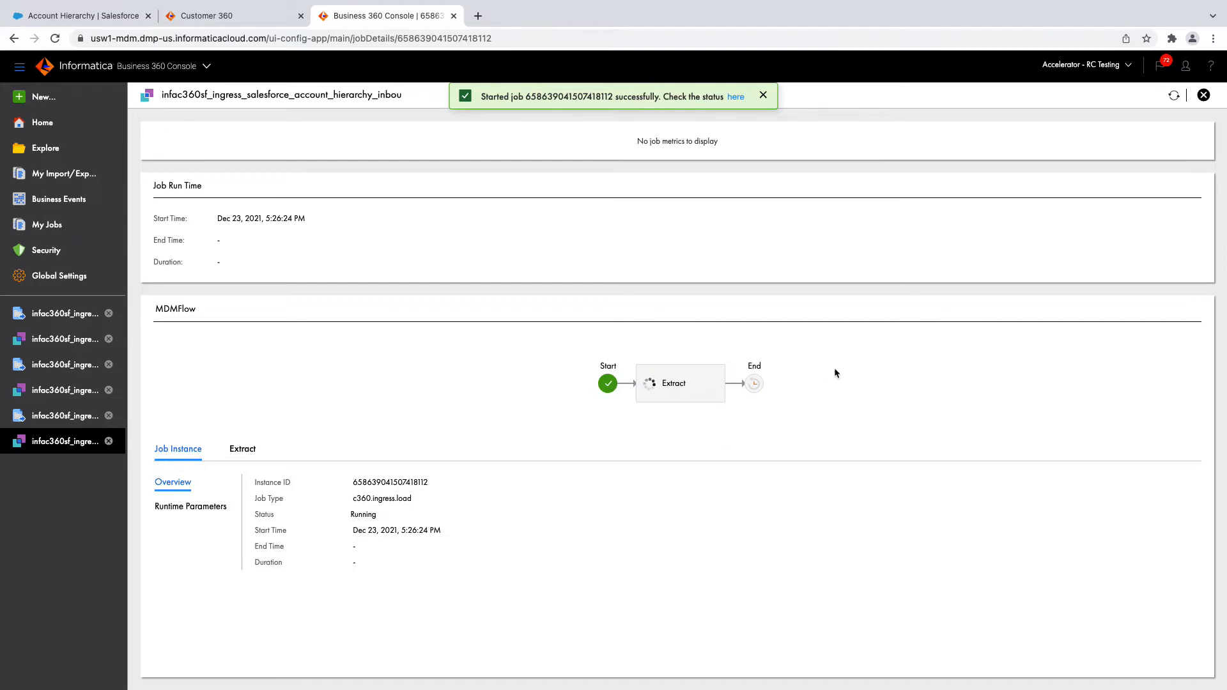
left_click(1174, 96)
left_click(1173, 96)
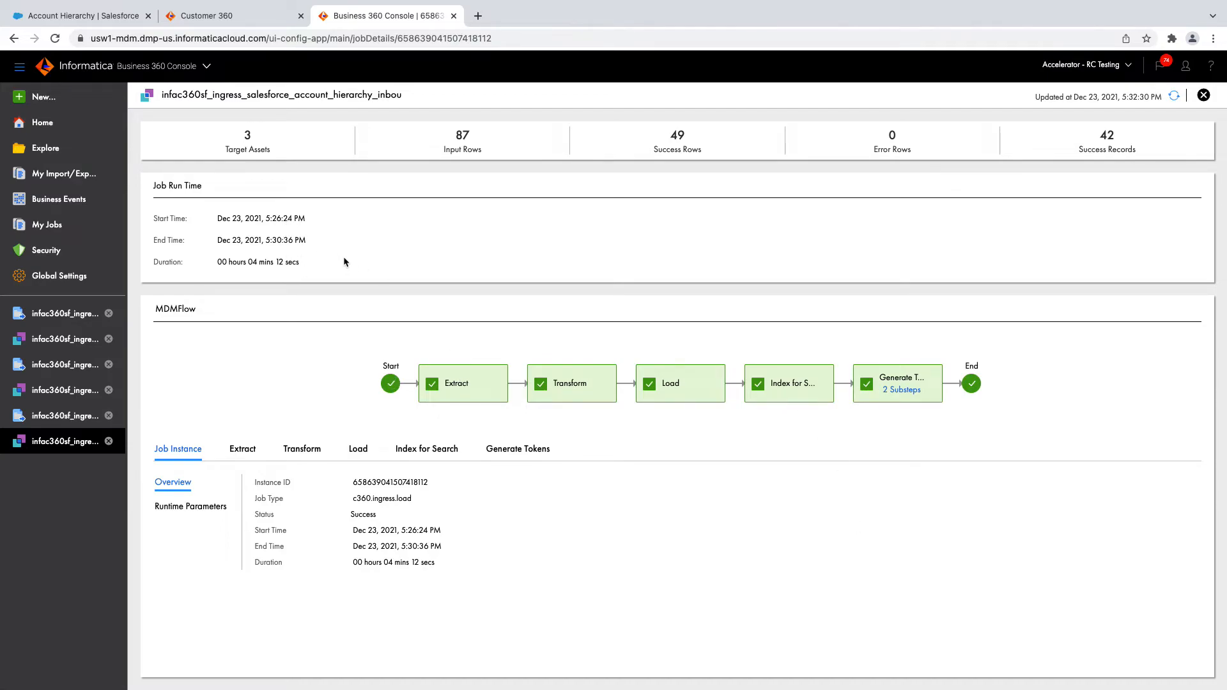
Switch to Customer 360 and refresh the hierarchies of the TATA STEEL LIMITED organization record.
left_click(271, 17)
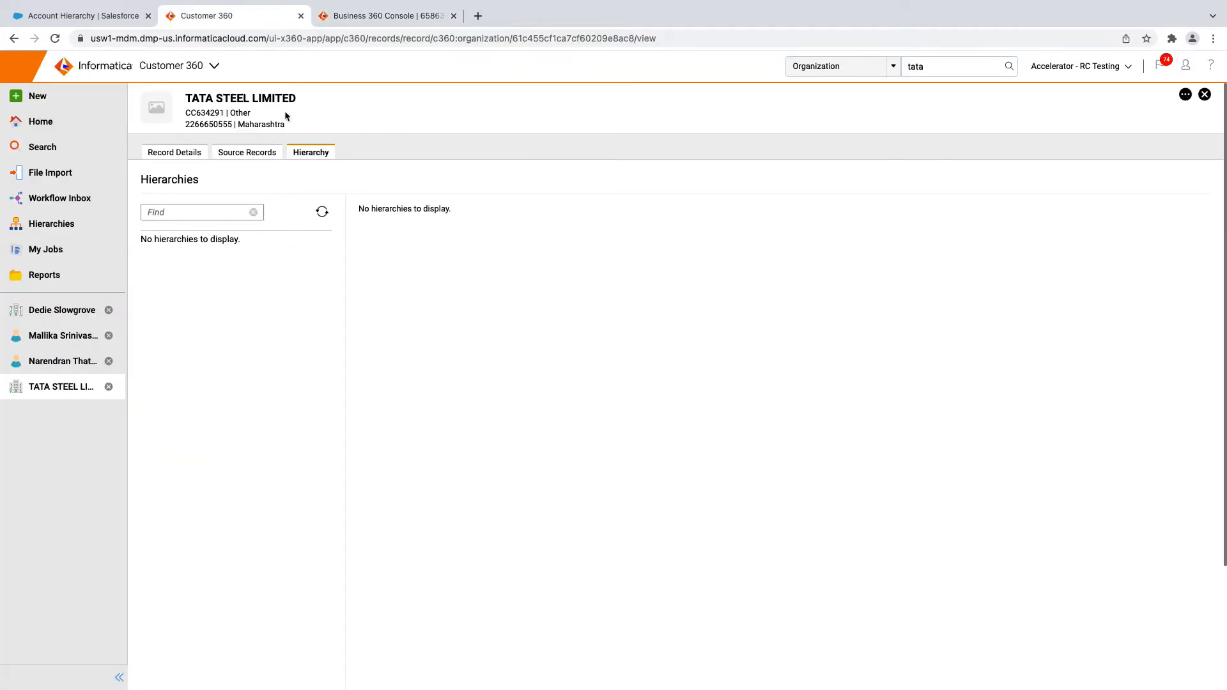
left_click(322, 212)
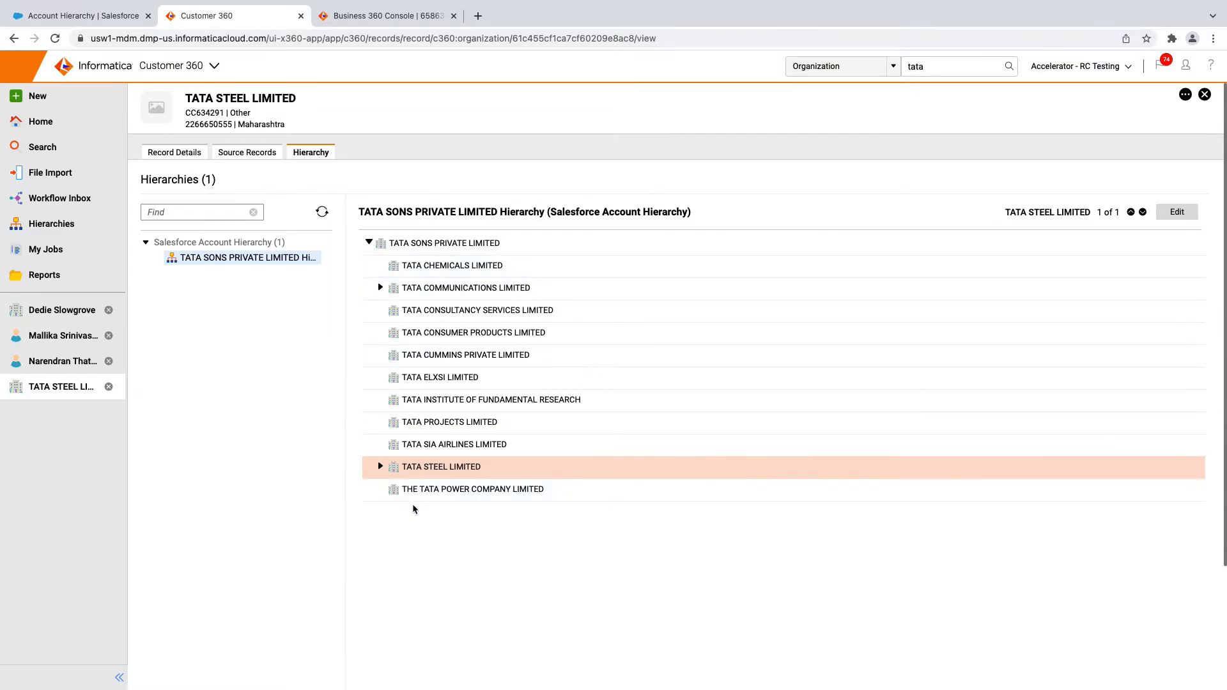
Switch to the Salesforce account hierarchy and expand the TATA STEEL LIMITED and TATA COMMUNICATIONS LIMITED branches for comparison.
left_click(103, 16)
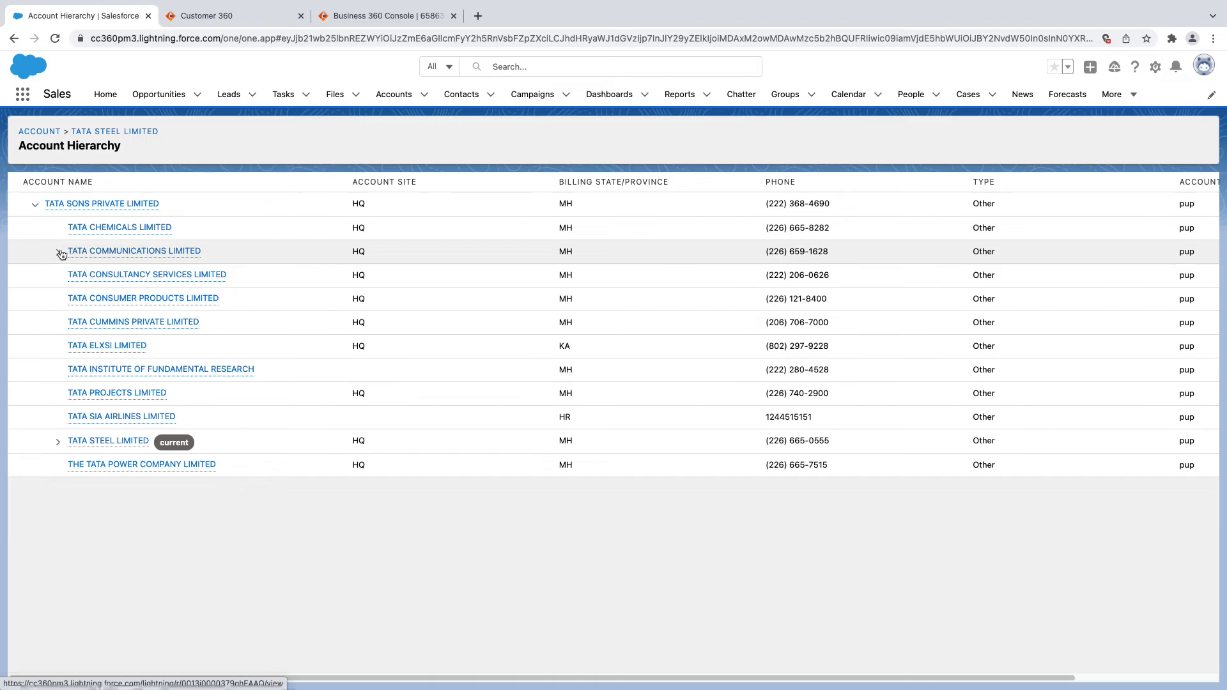
left_click(58, 443)
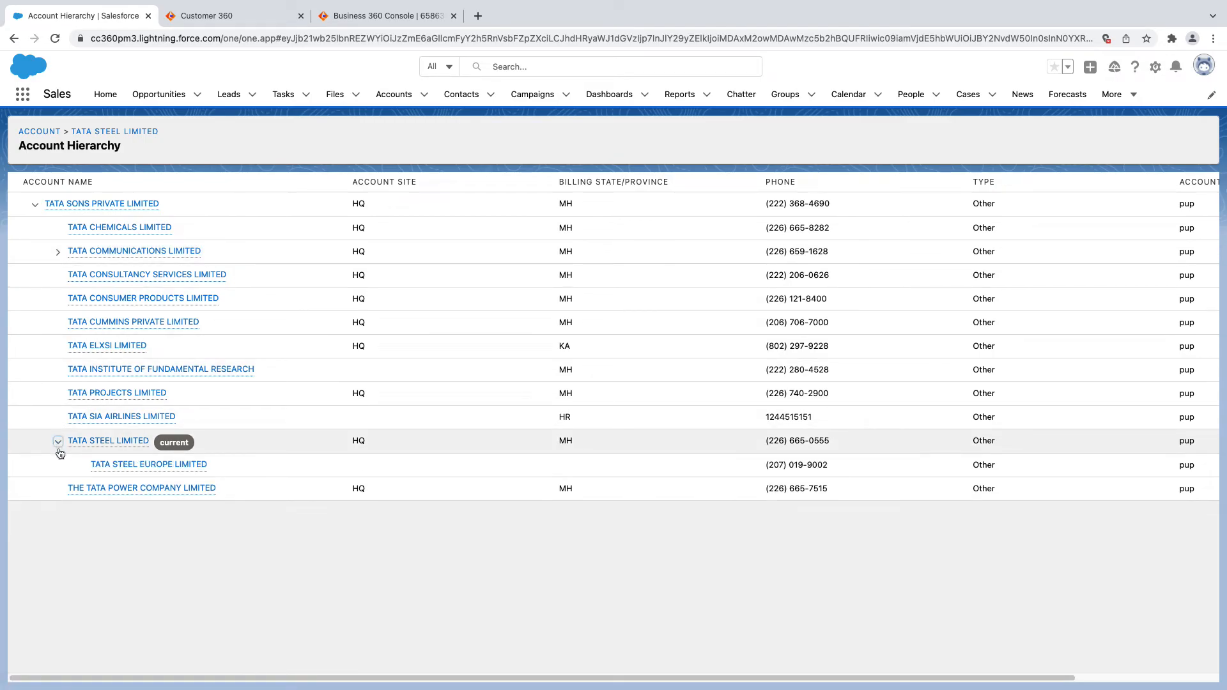
left_click(57, 253)
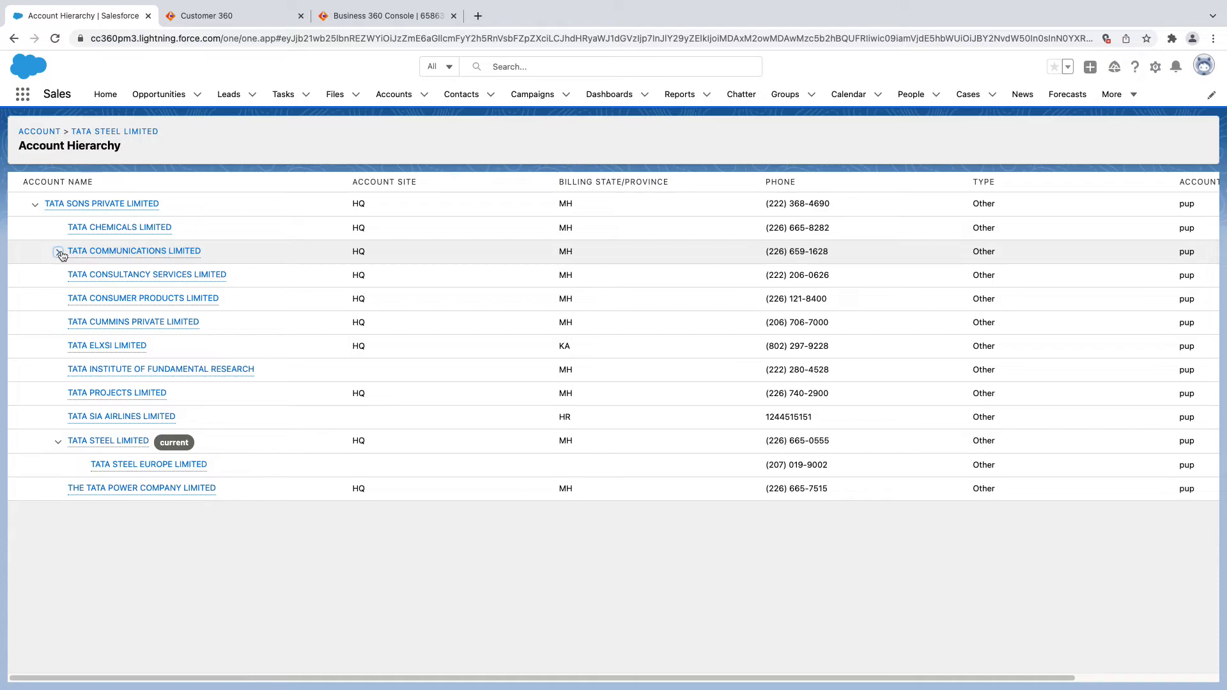
Return to Customer 360 and expand, then collapse the TATA COMMUNICATIONS LIMITED and TATA STEEL LIMITED branches of the TATA SONS PRIVATE LIMITED hierarchy.
left_click(254, 17)
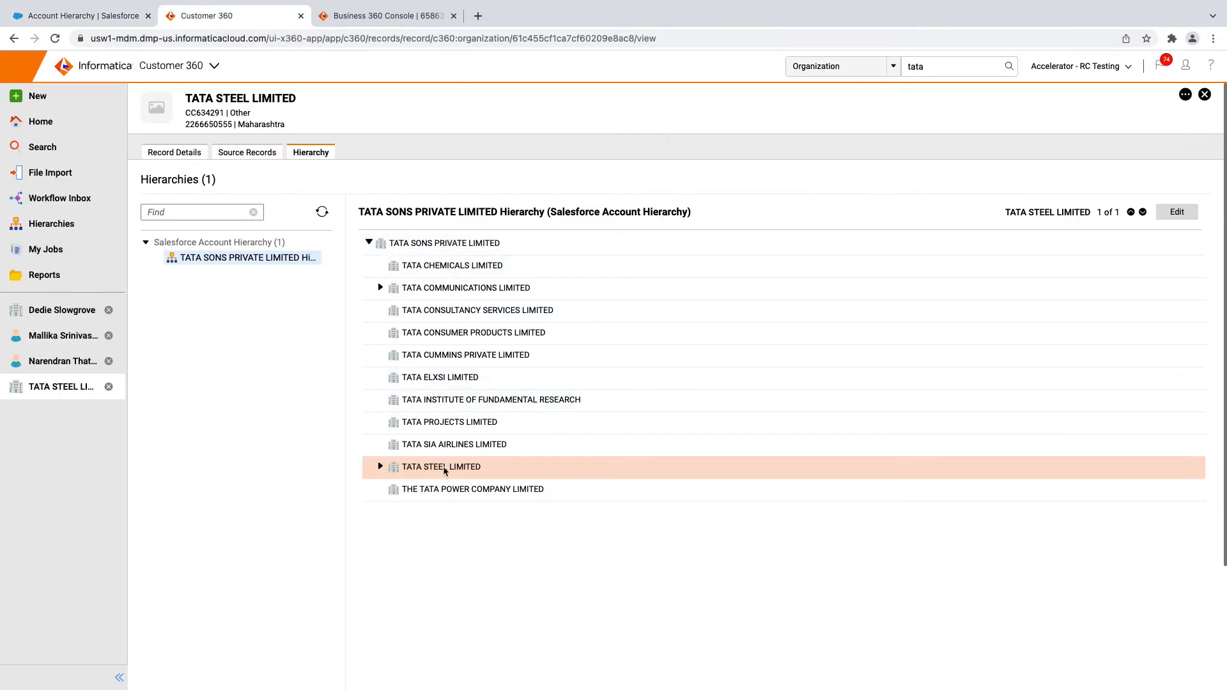
left_click(381, 288)
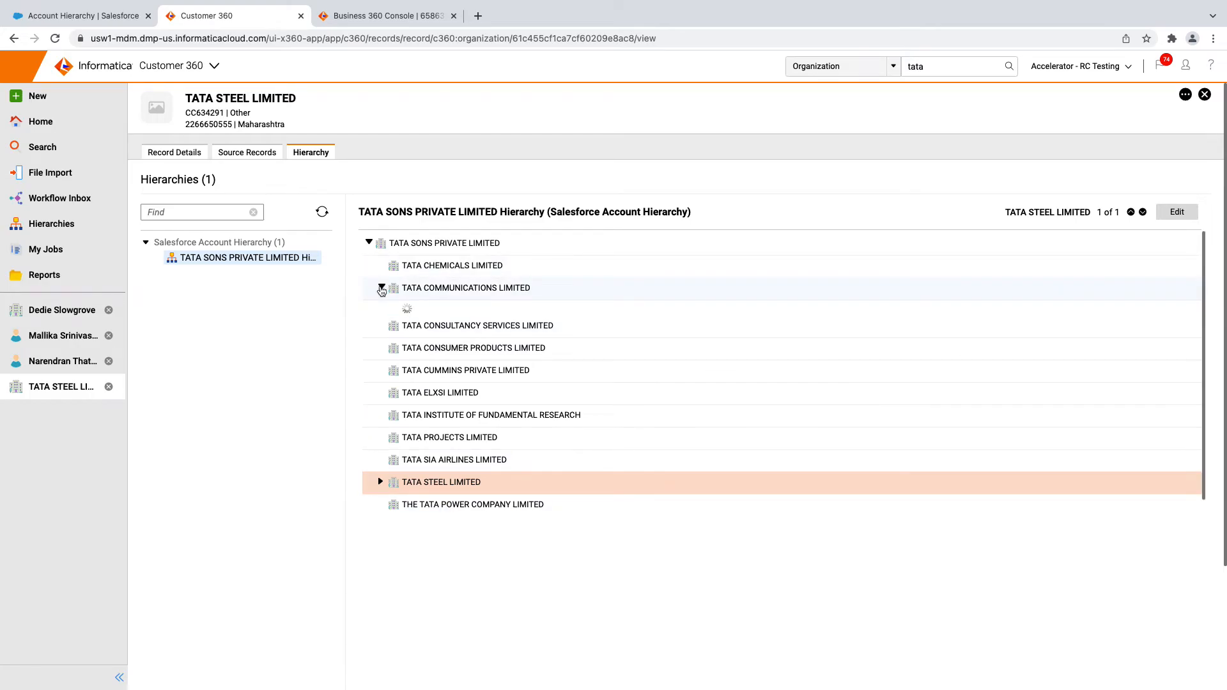
left_click(381, 289)
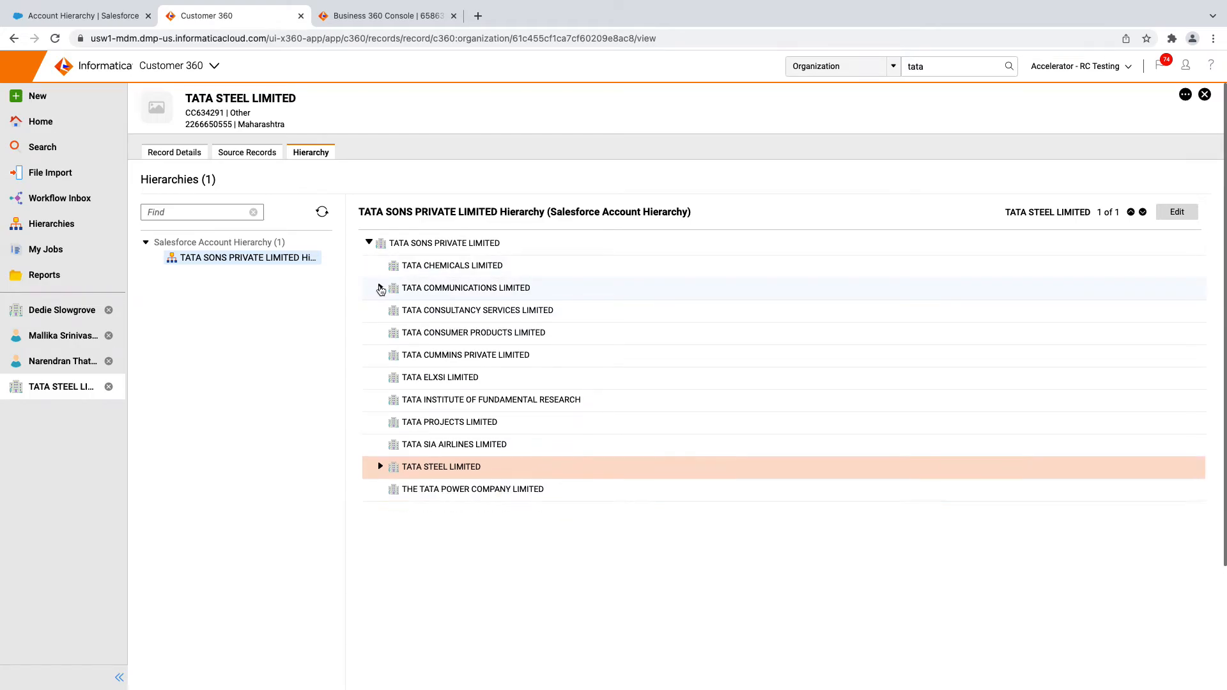
left_click(381, 467)
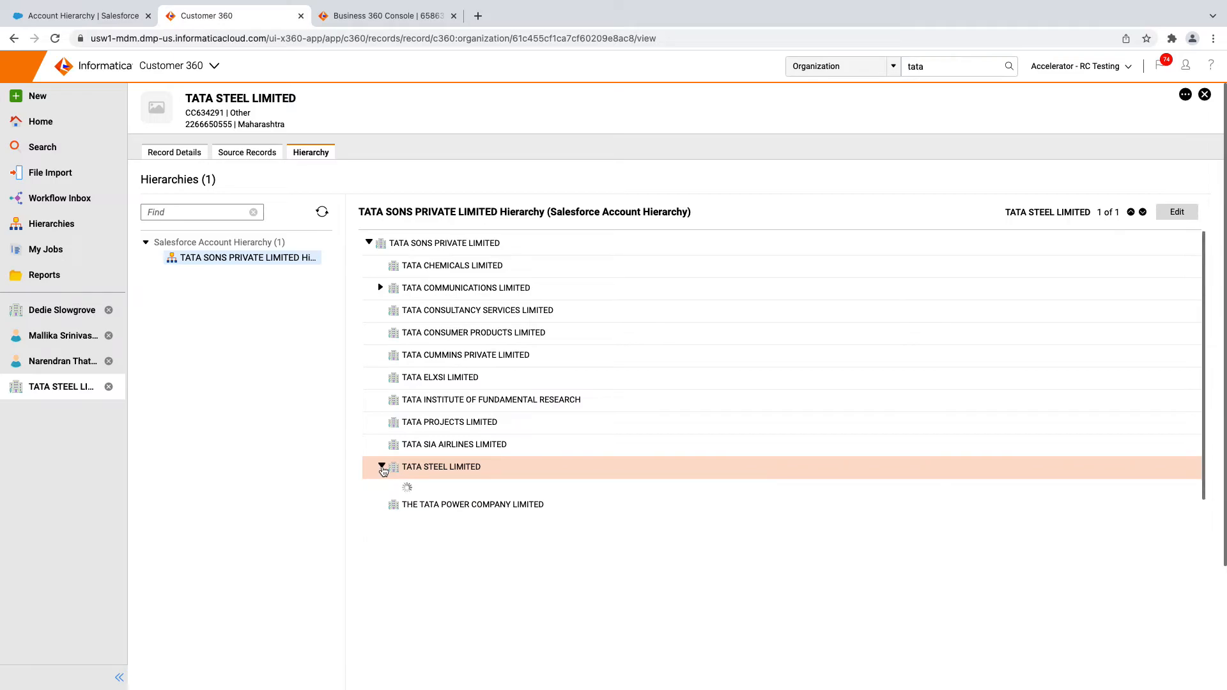
left_click(381, 468)
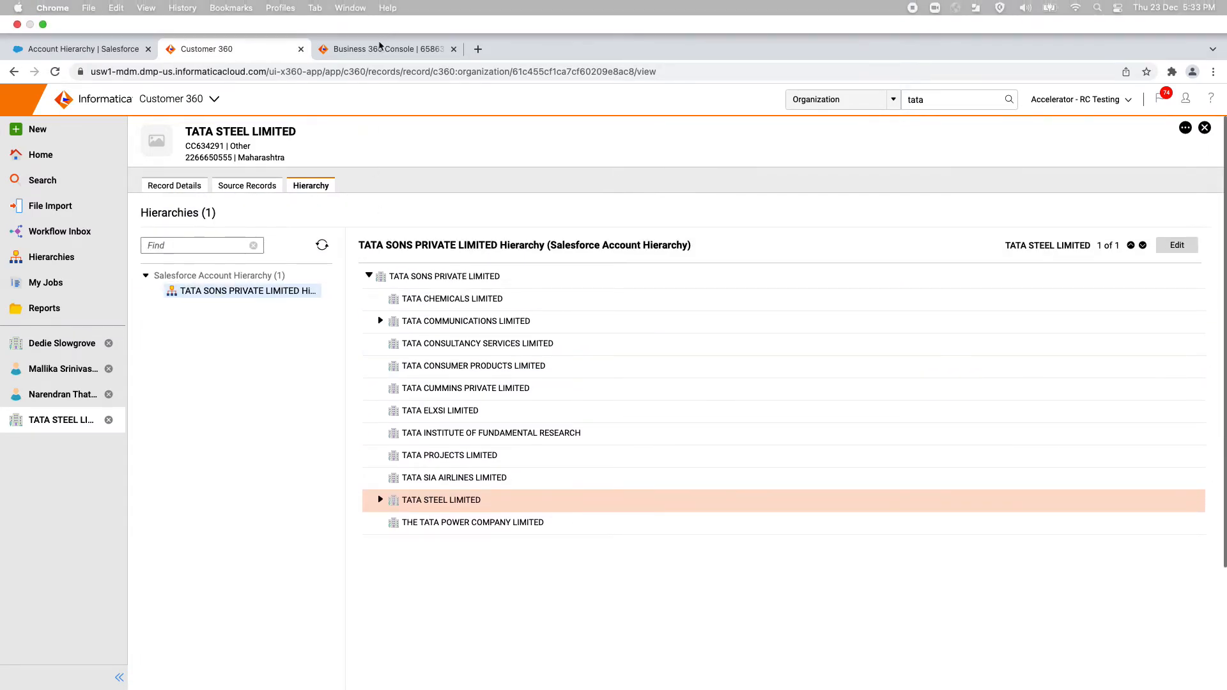
Switch to Salesforce, open the TATA STEEL LIMITED account from its hierarchy and preview its related contacts.
left_click(377, 53)
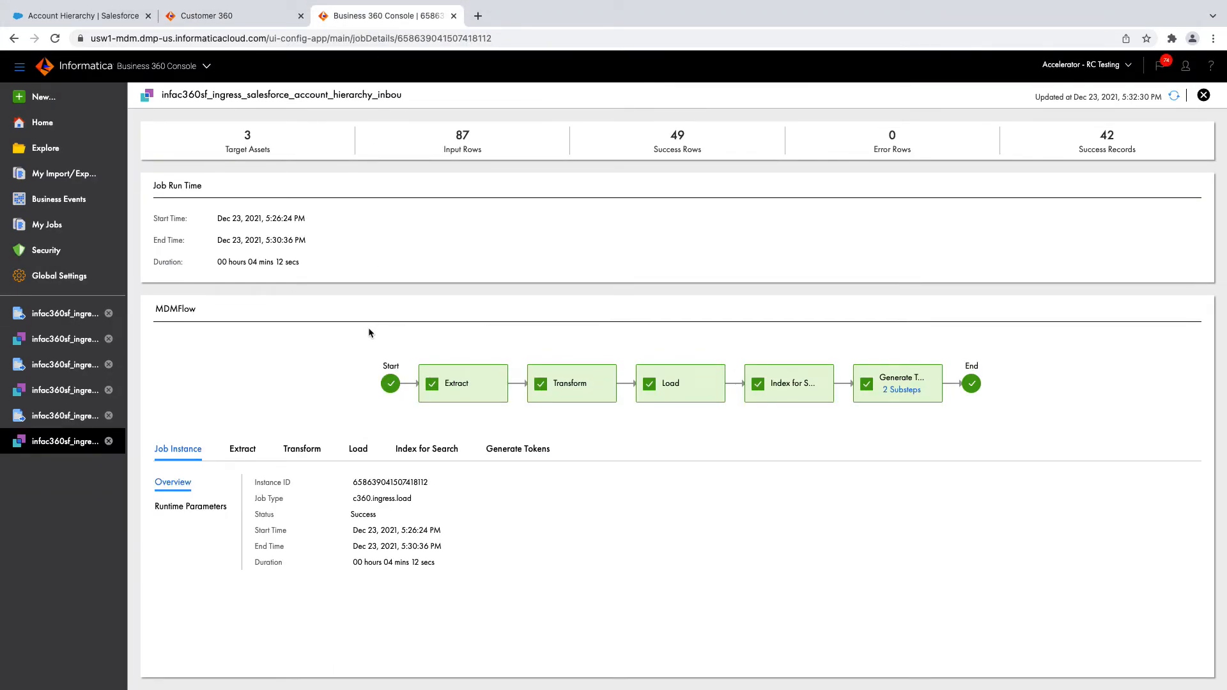
left_click(245, 18)
left_click(136, 9)
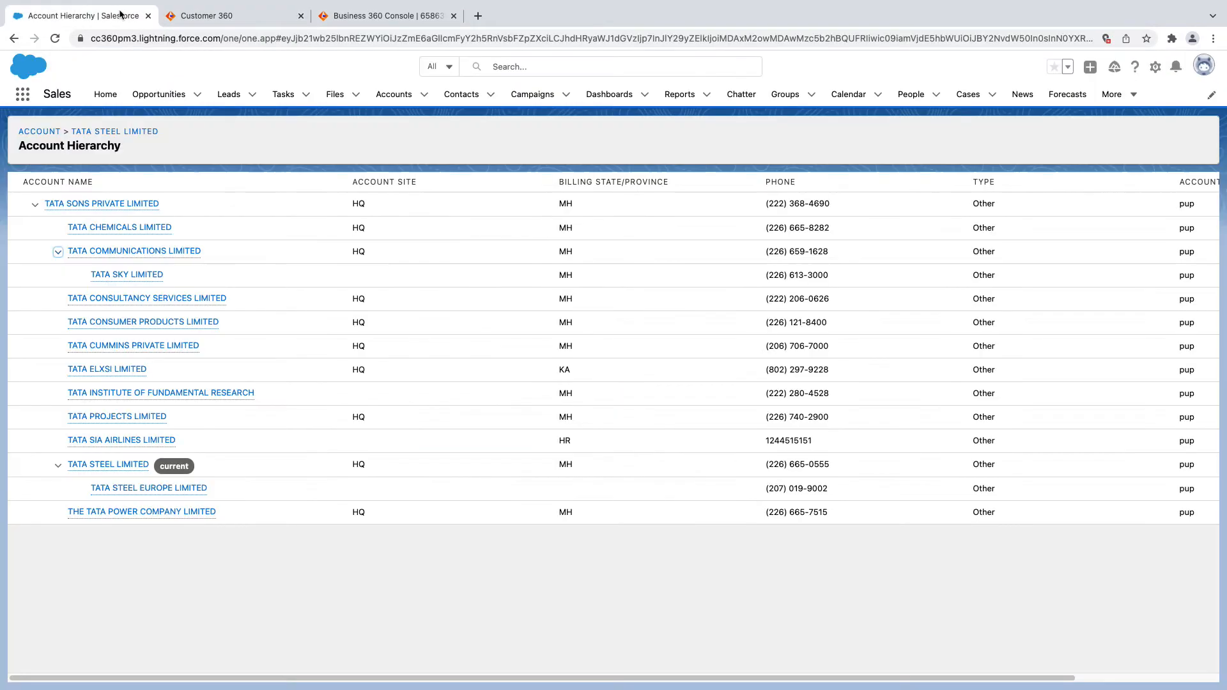
left_click(118, 134)
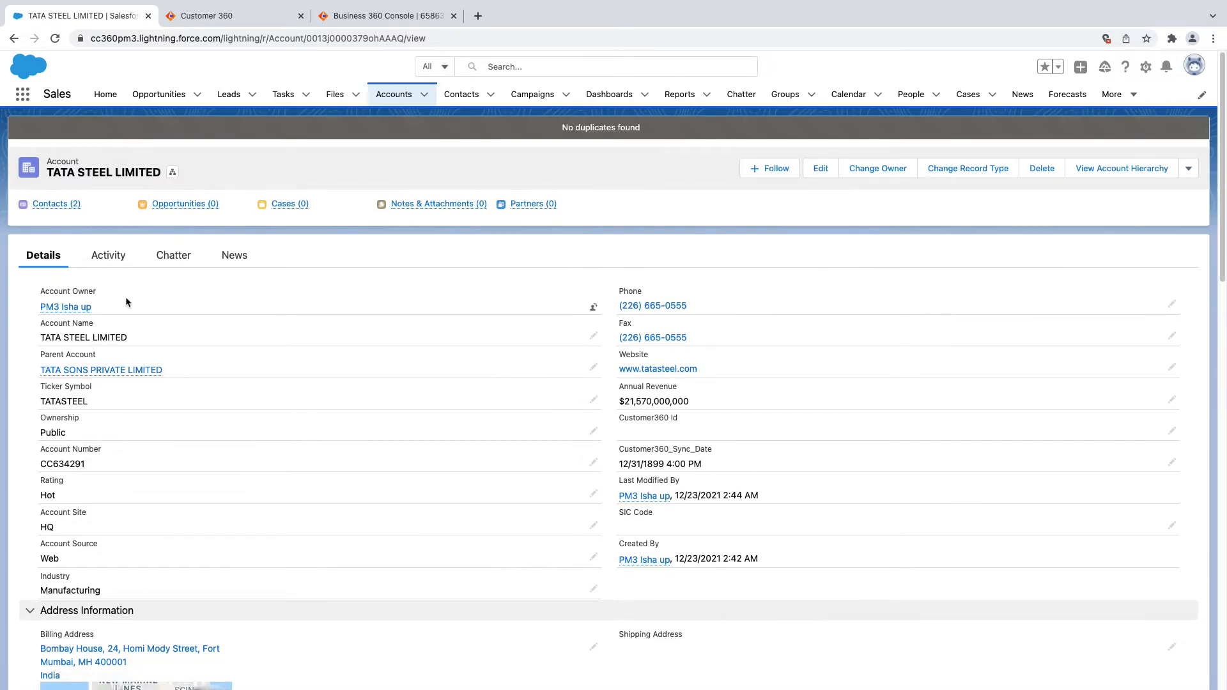
mouse_move(41, 206)
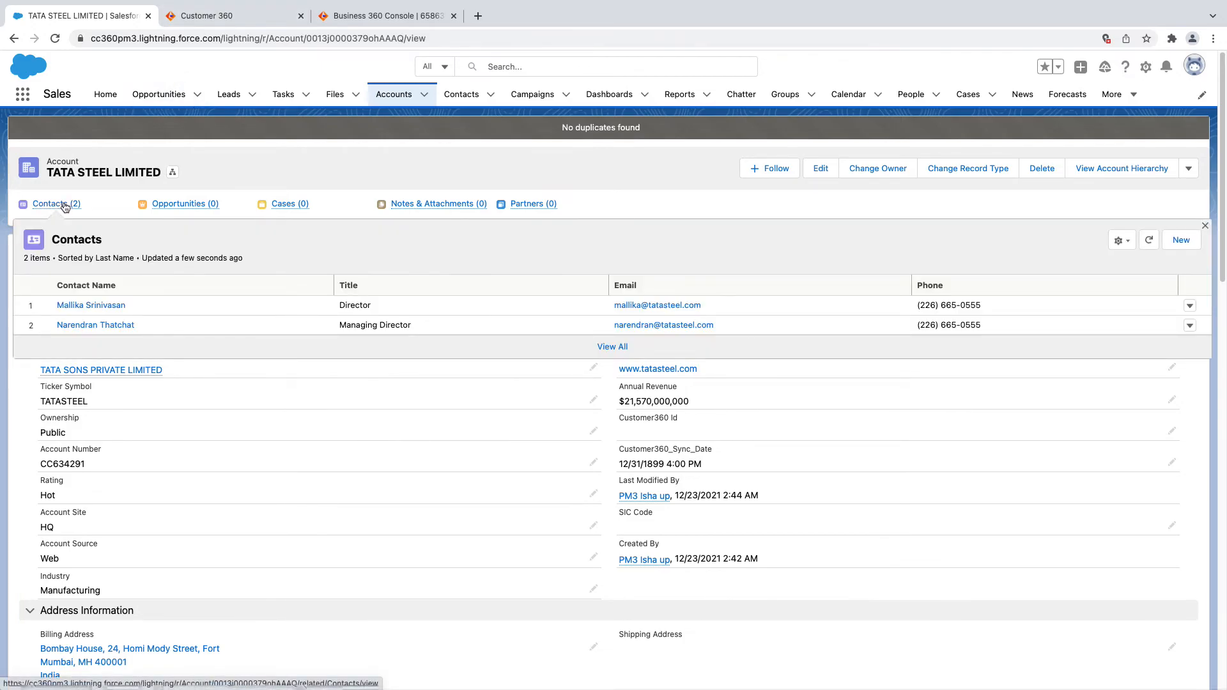
Switch to Customer 360 and check the Contacts section in the record details of TATA STEEL LIMITED.
left_click(242, 19)
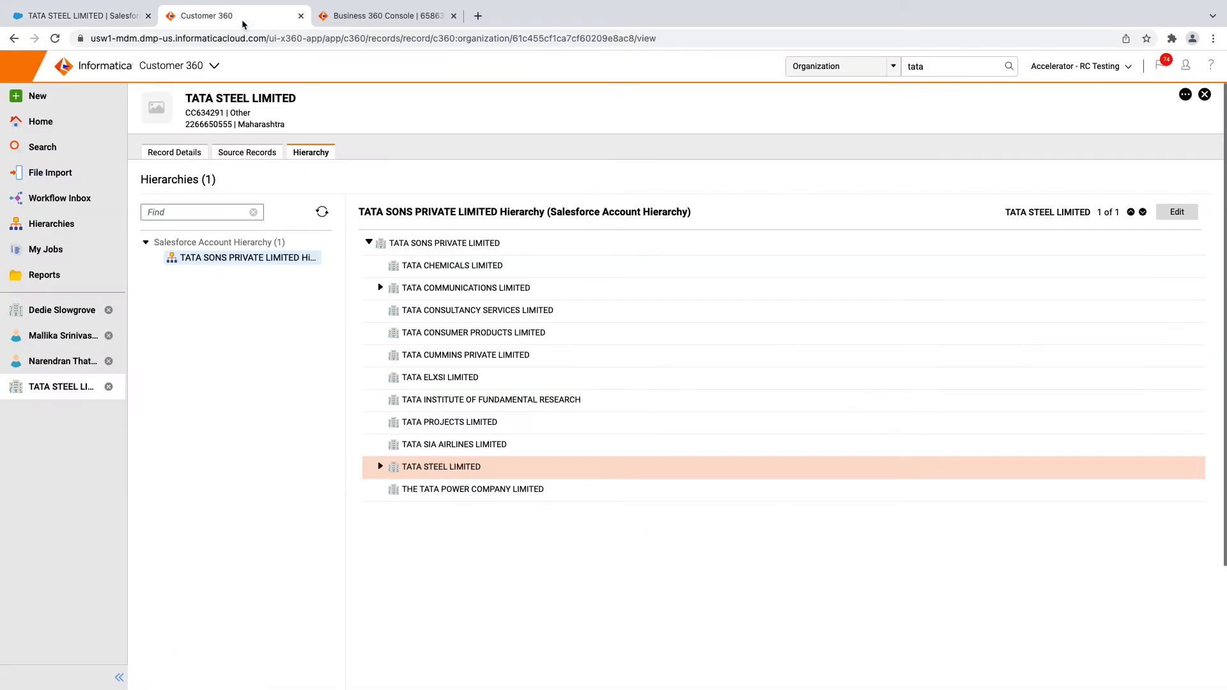
left_click(183, 155)
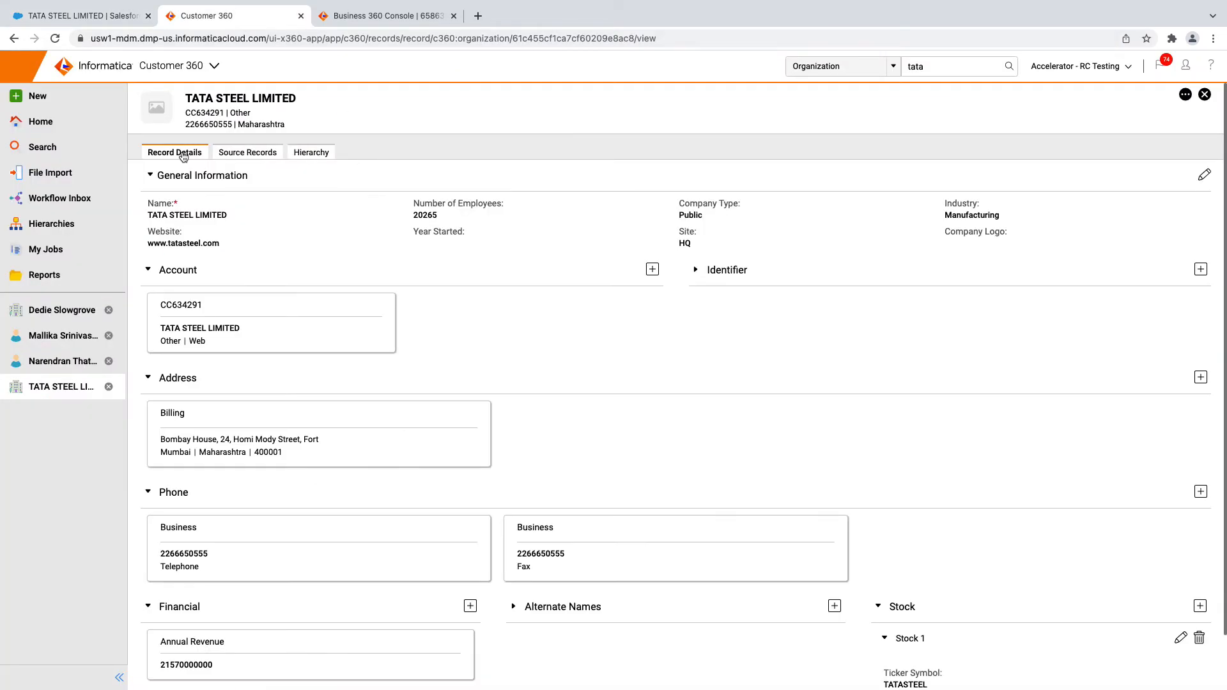
scroll(408, 356, "down", 1)
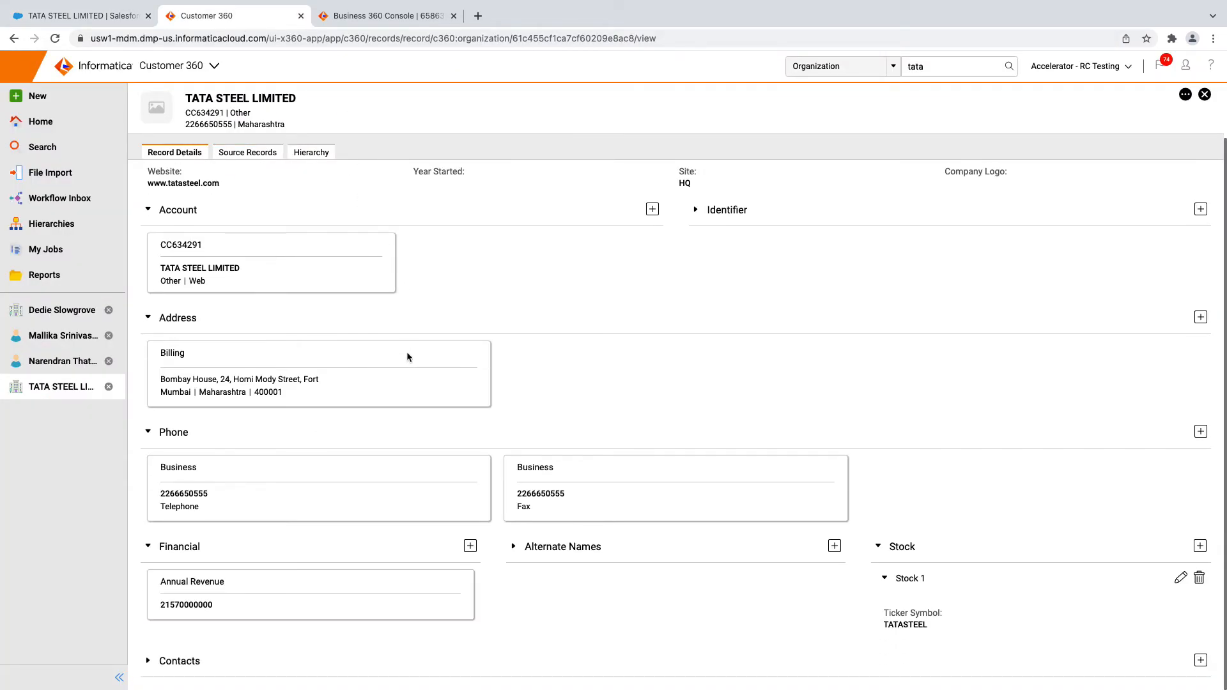
left_click(148, 661)
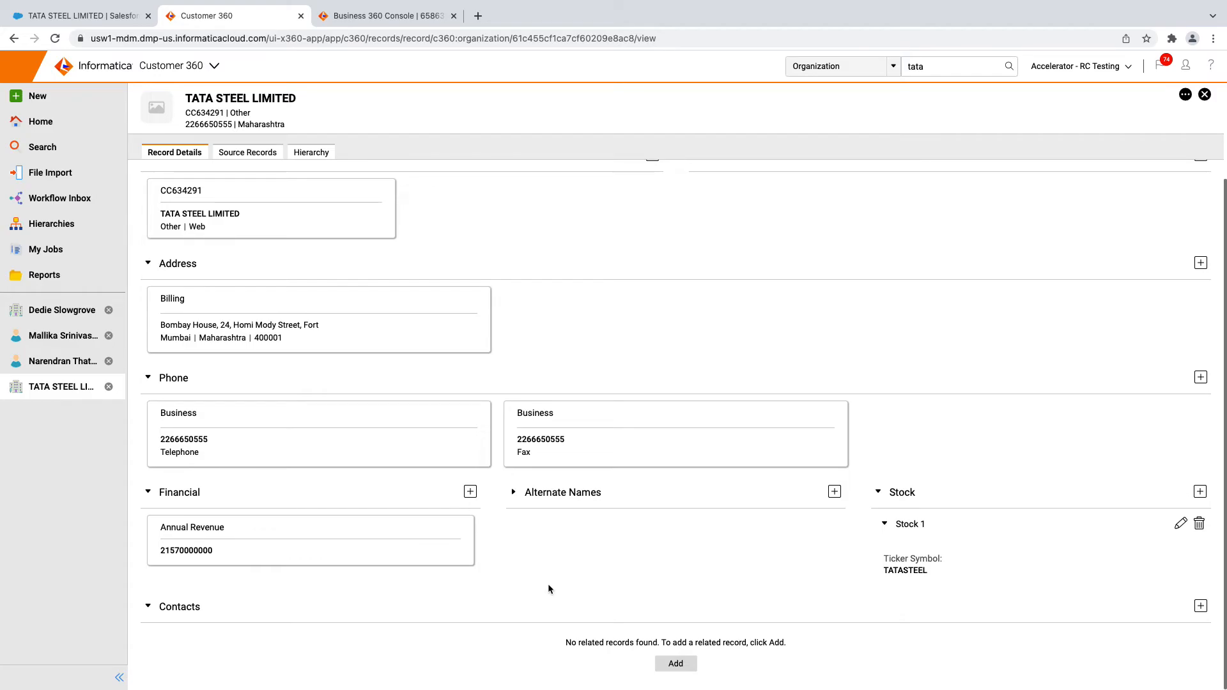
scroll(548, 589, "up", 3)
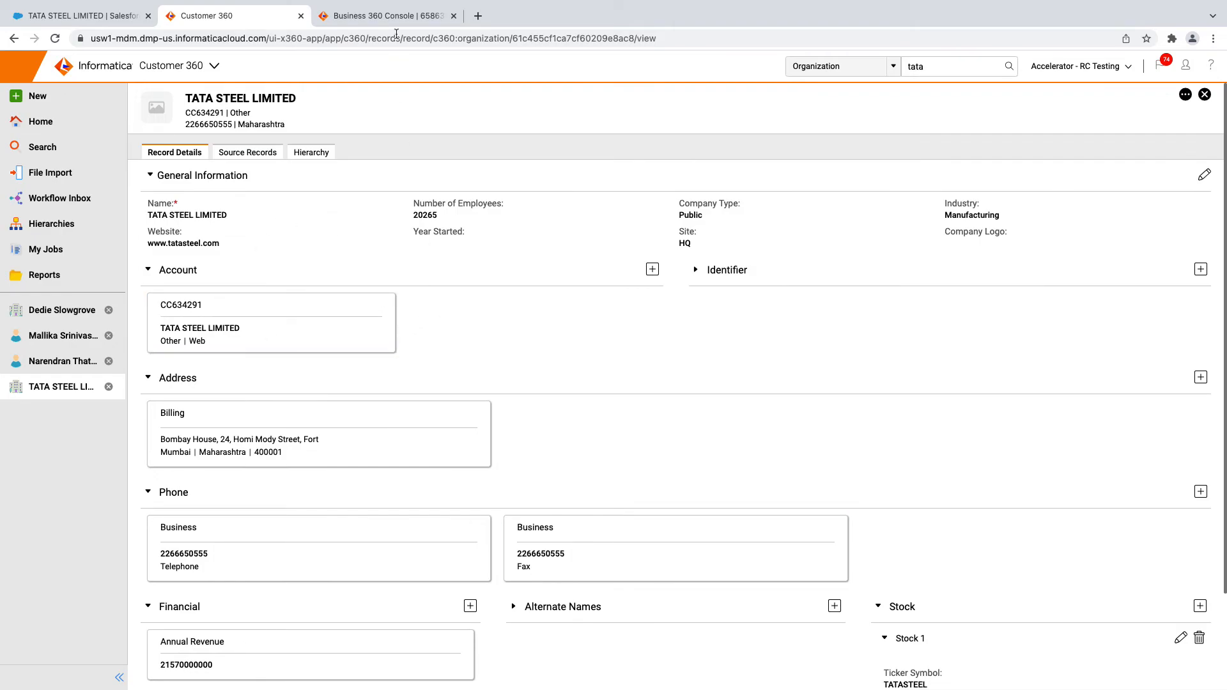
Switch to the Business 360 Console and run the infac360sf_ingress_salesforce_contact_contactrel_inbound_initial job from the Salesforce Extension folder.
left_click(400, 16)
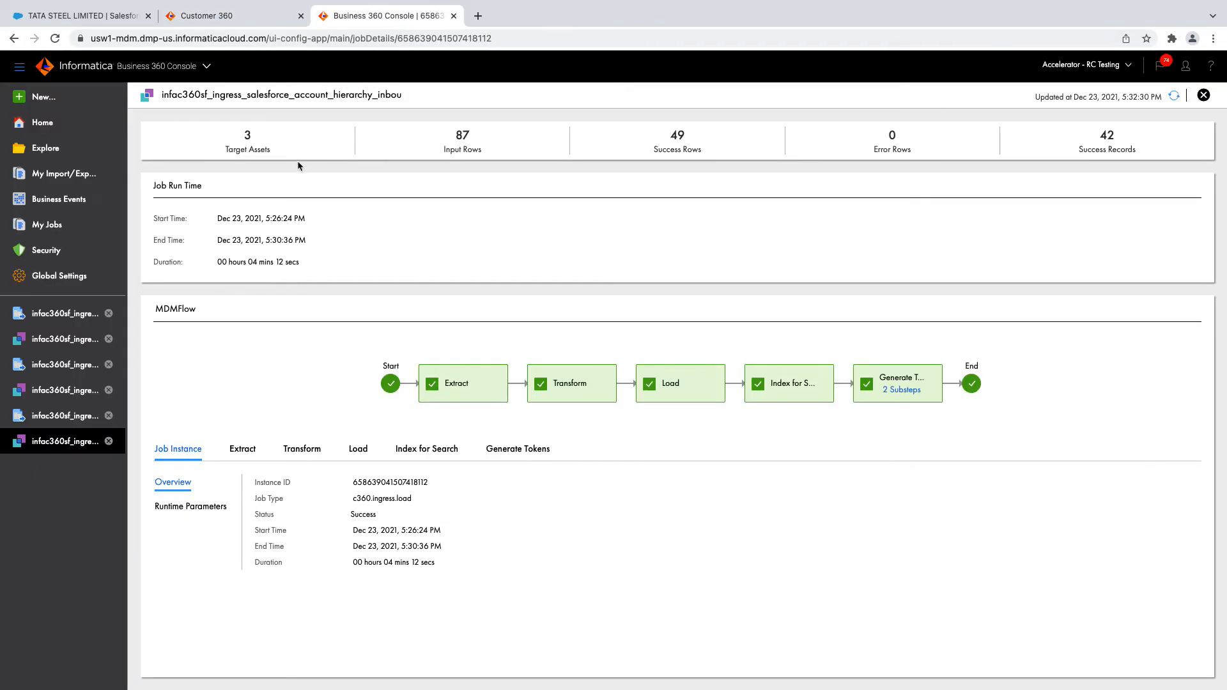
left_click(46, 148)
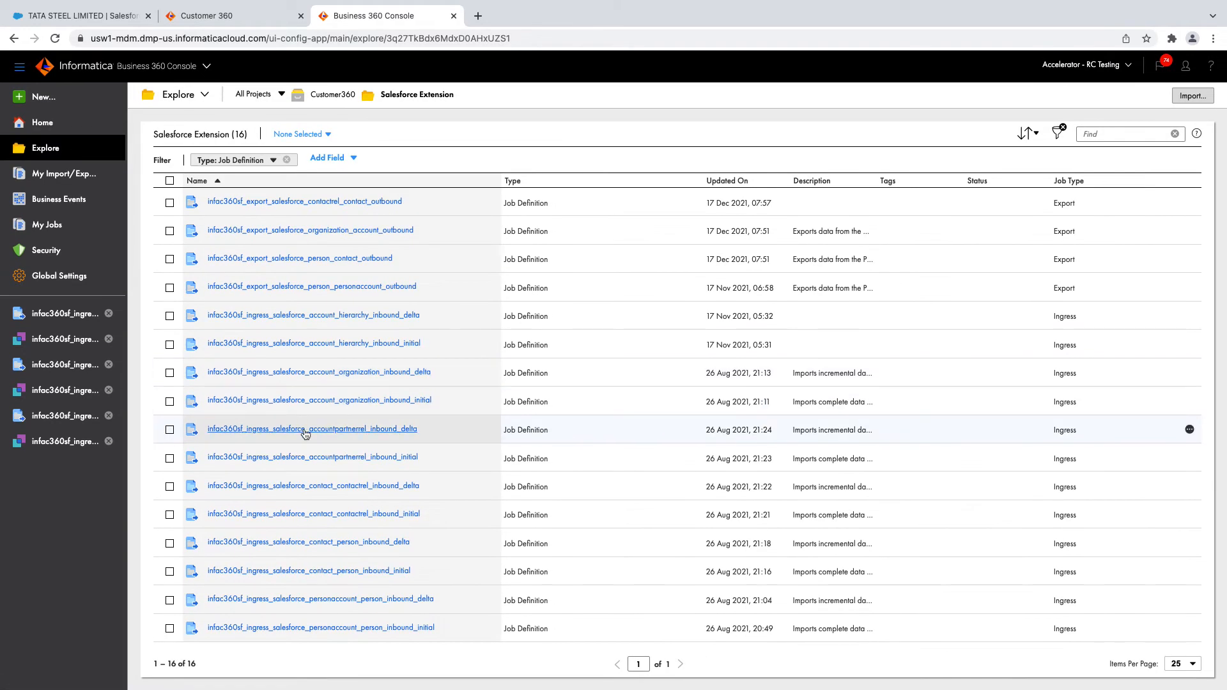
left_click(312, 516)
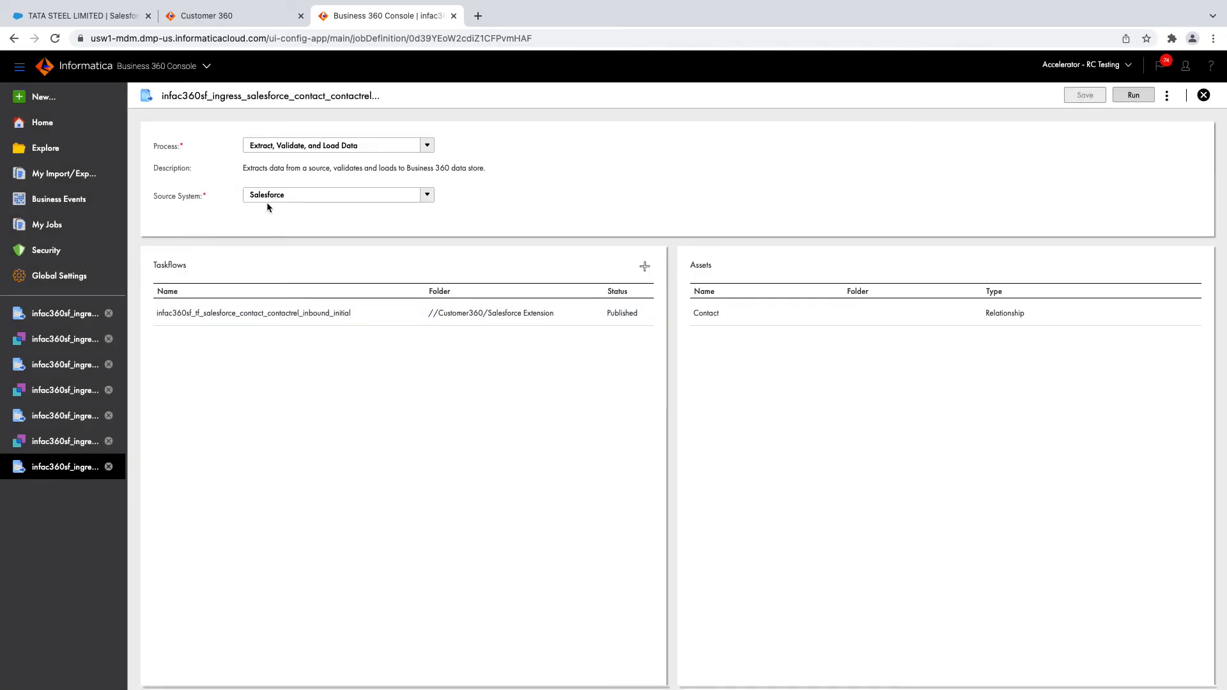
left_click(1139, 95)
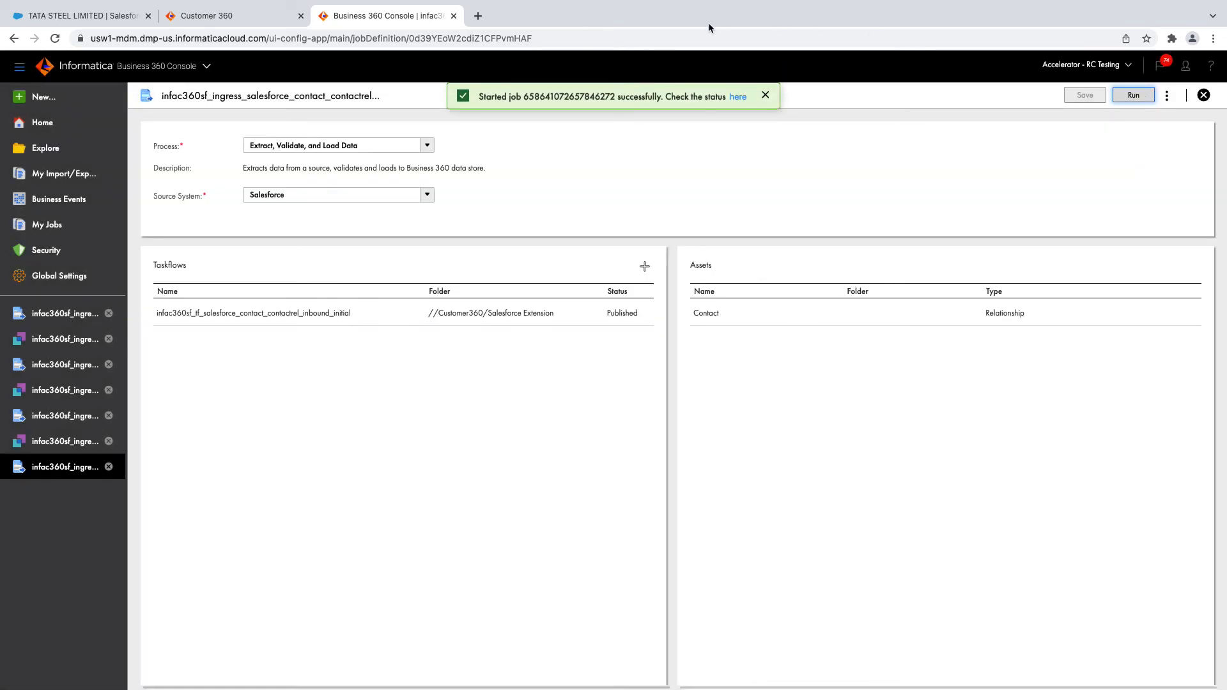
Open the status details of the started contact relationship job and refresh them until the run ends.
left_click(738, 96)
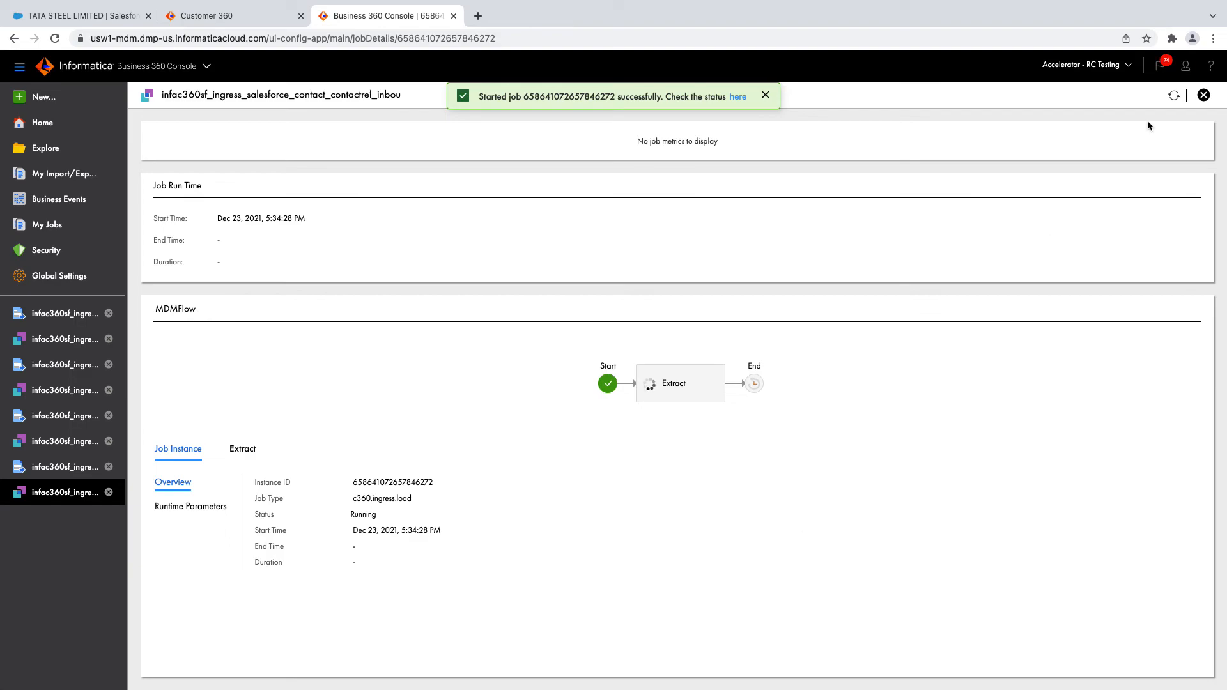
left_click(1174, 97)
left_click(1174, 96)
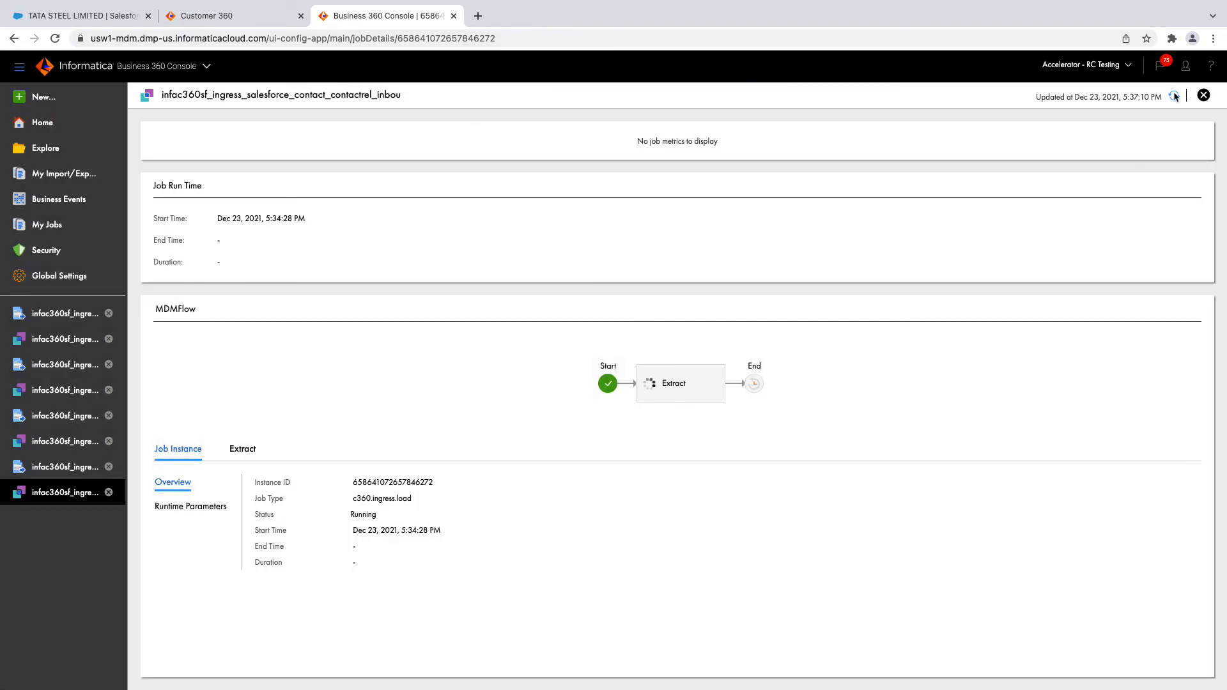
left_click(1175, 97)
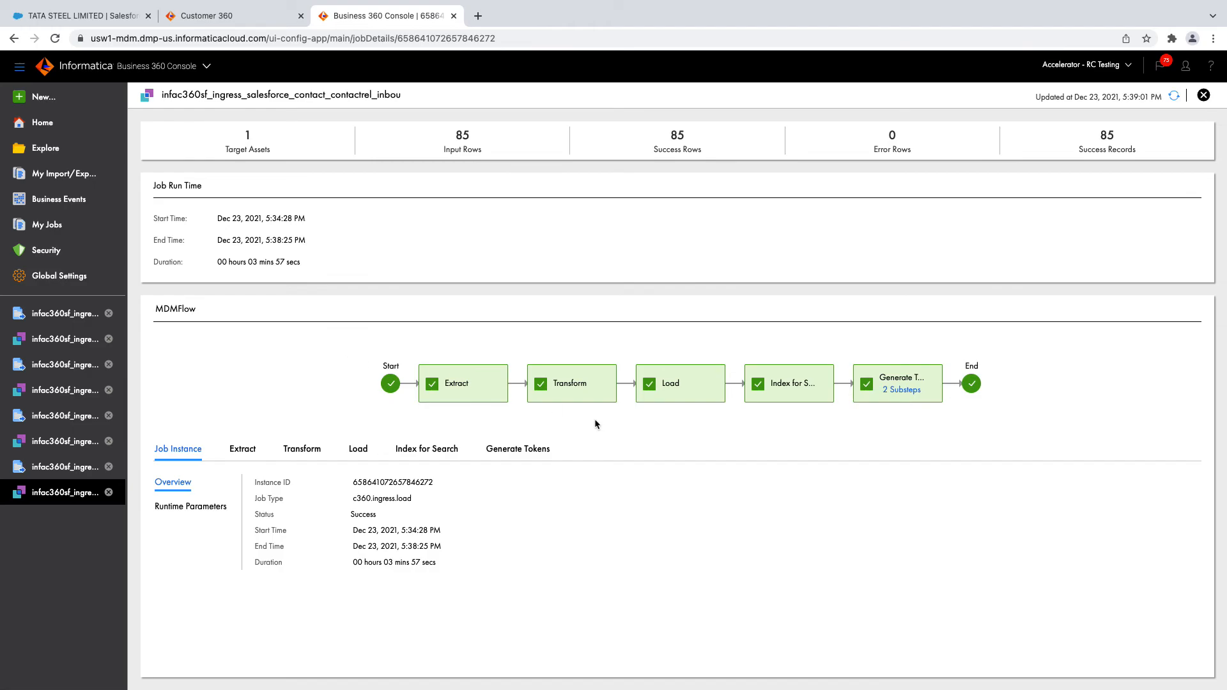
Switch to Customer 360, reload the TATA STEEL LIMITED record and check its related contacts.
left_click(233, 16)
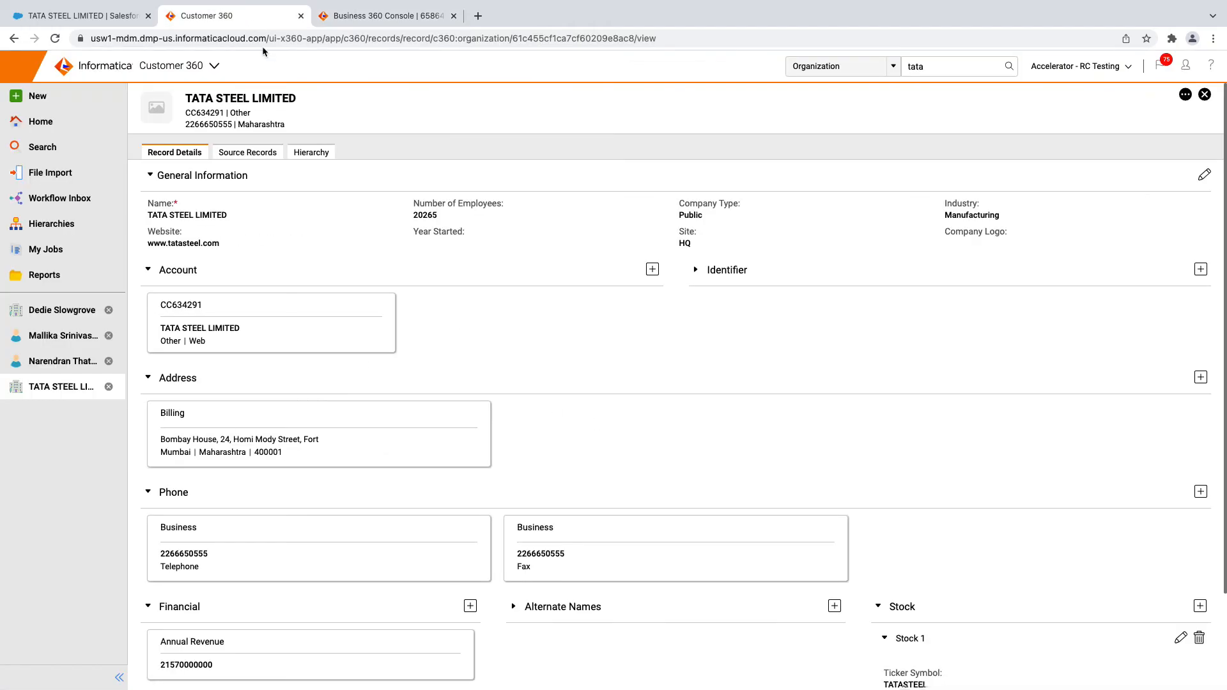
scroll(311, 360, "down", 2)
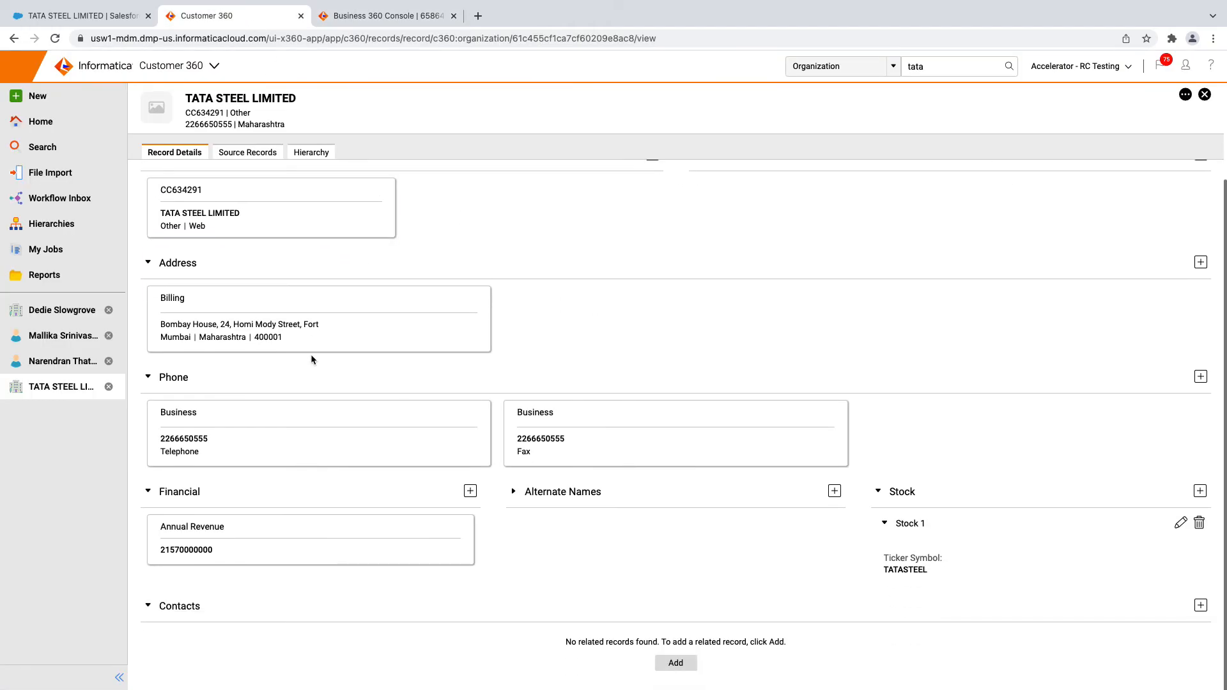
left_click(55, 40)
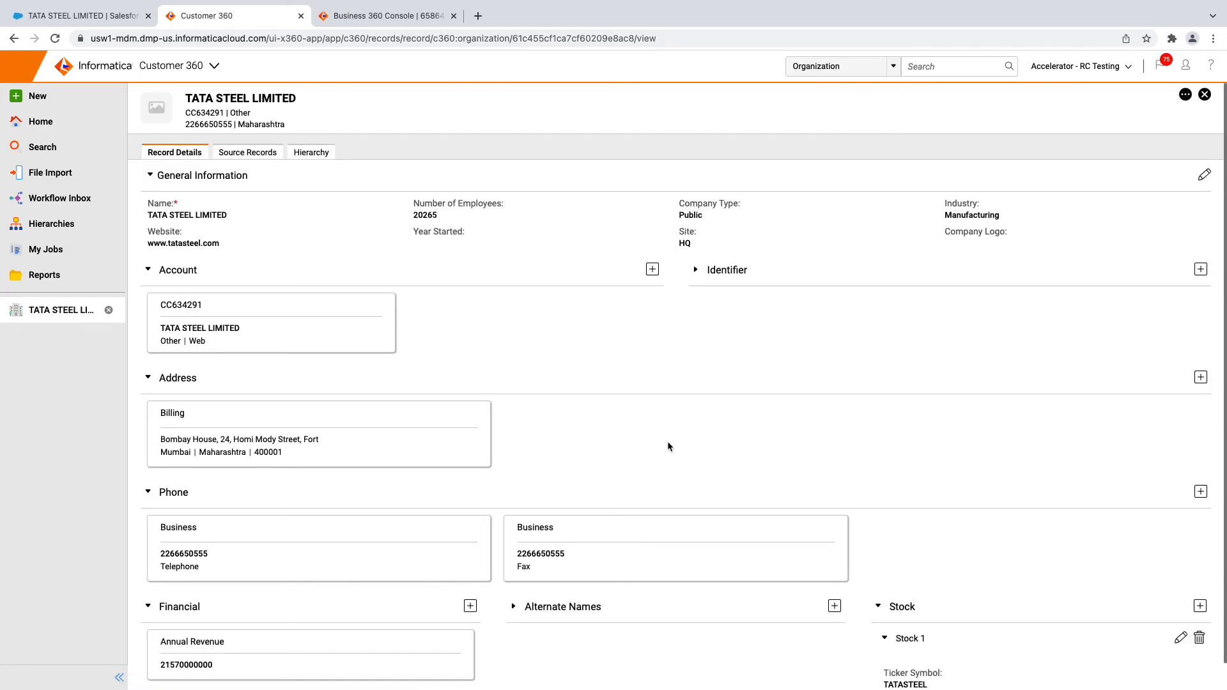
scroll(667, 445, "down", 2)
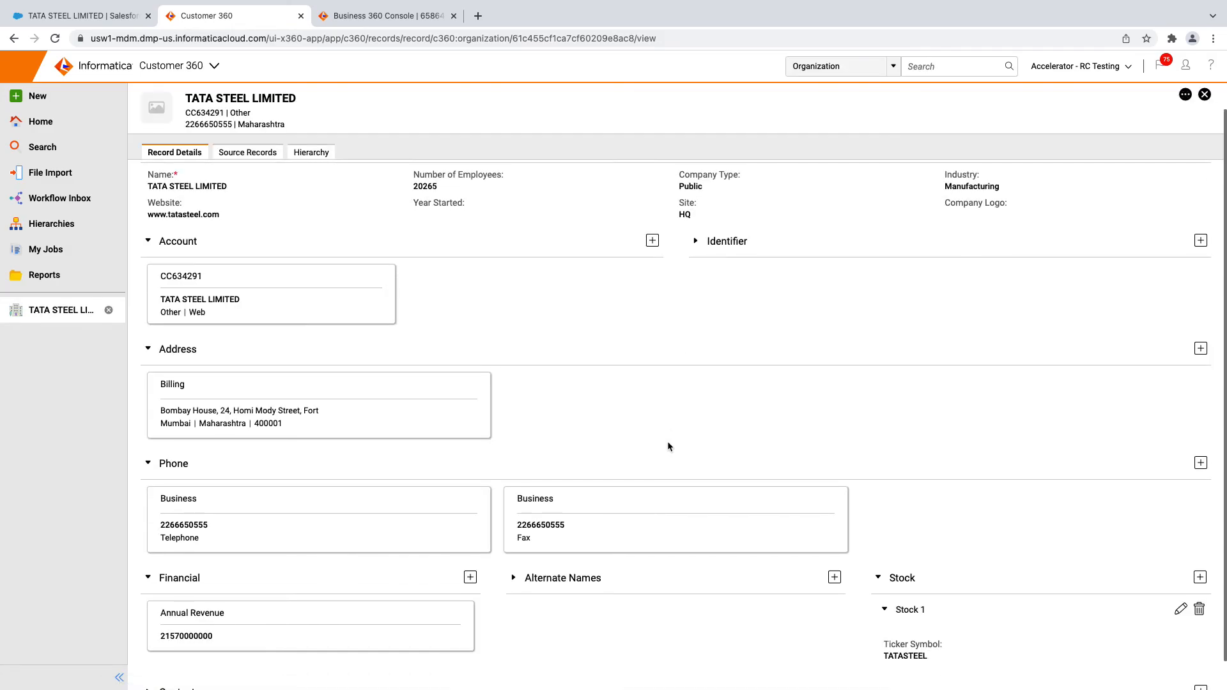
scroll(667, 446, "down", 2)
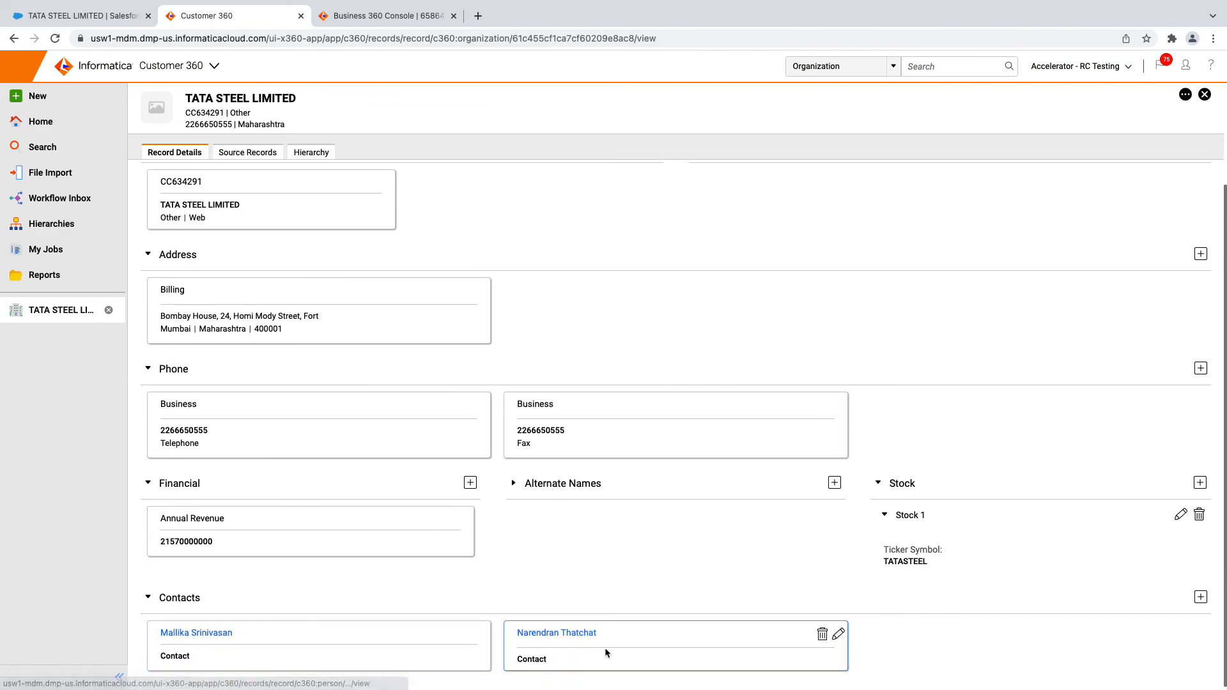
Open the first related contact's record, review its details and return to the contacts of TATA STEEL LIMITED.
left_click(209, 634)
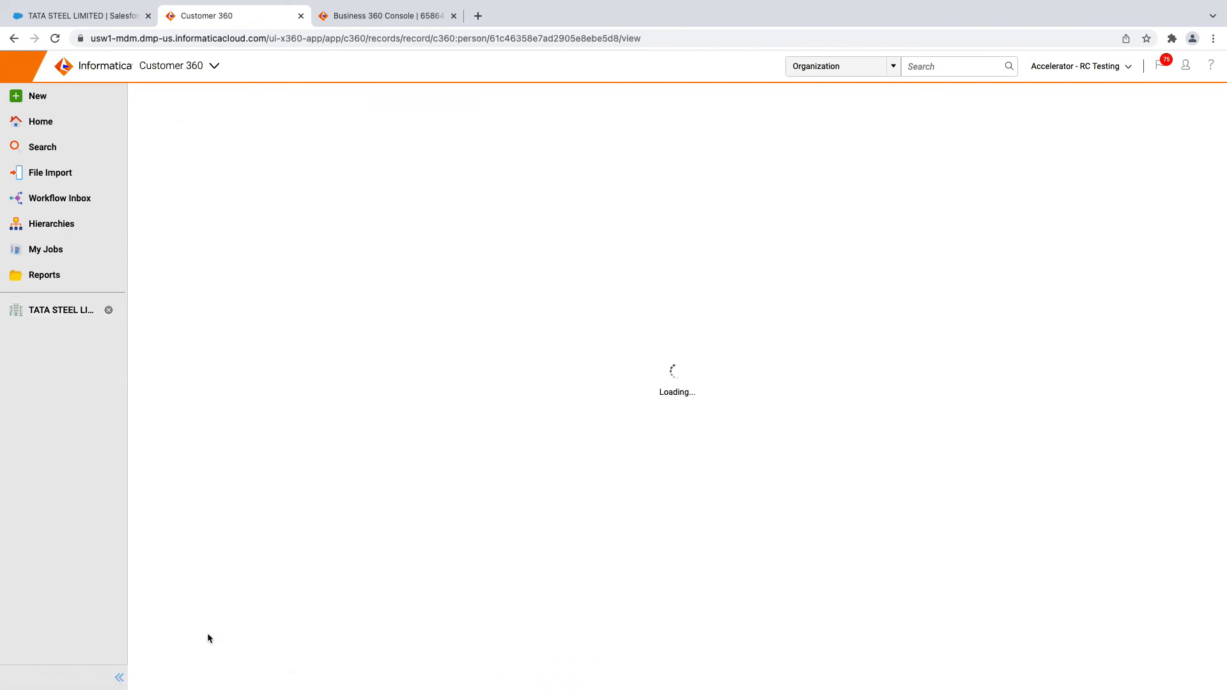
scroll(527, 369, "down", 5)
scroll(529, 368, "up", 5)
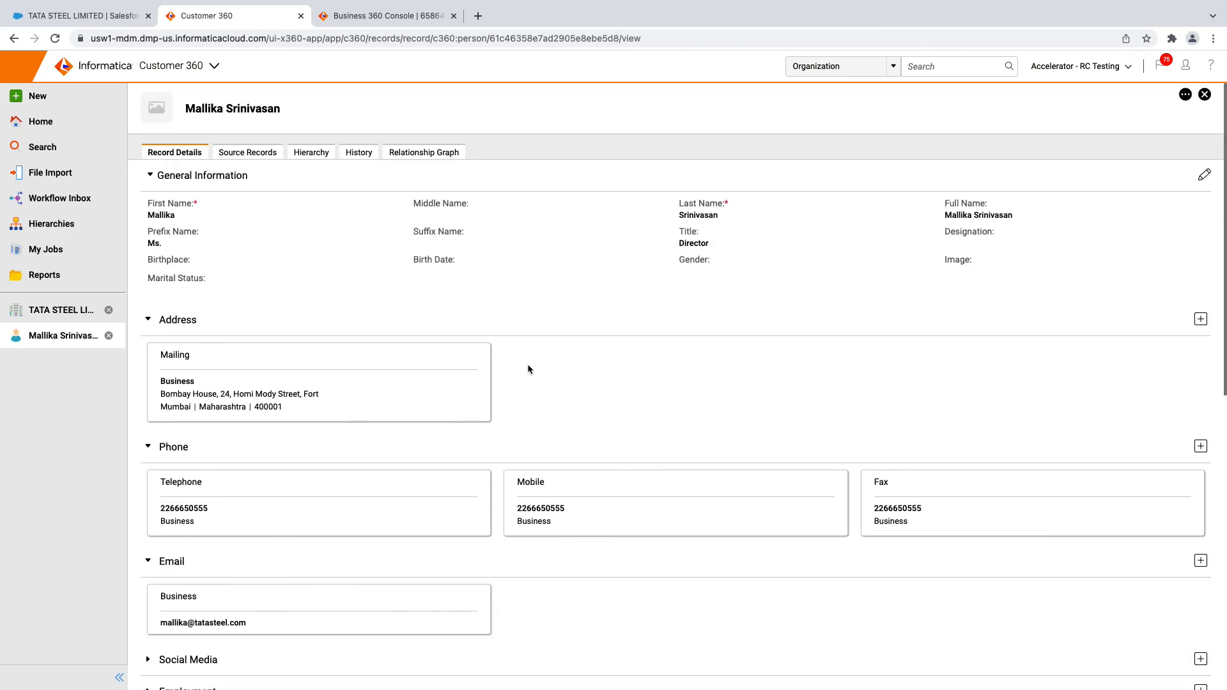
left_click(13, 39)
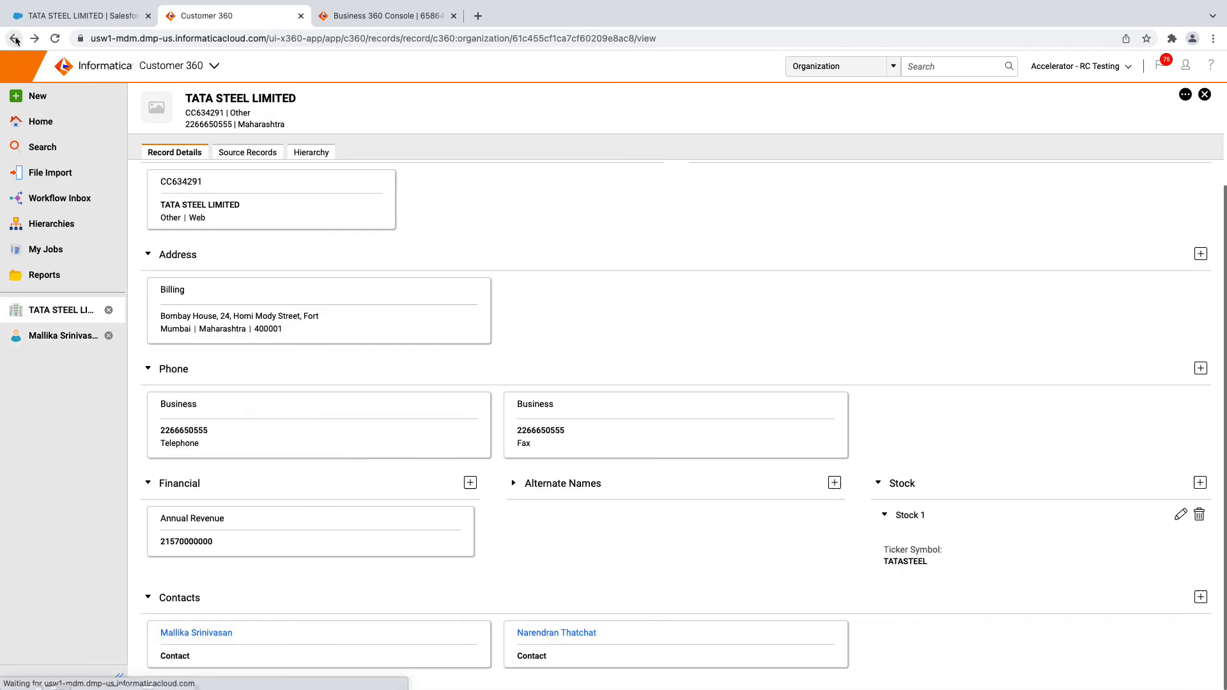
scroll(688, 556, "up", 3)
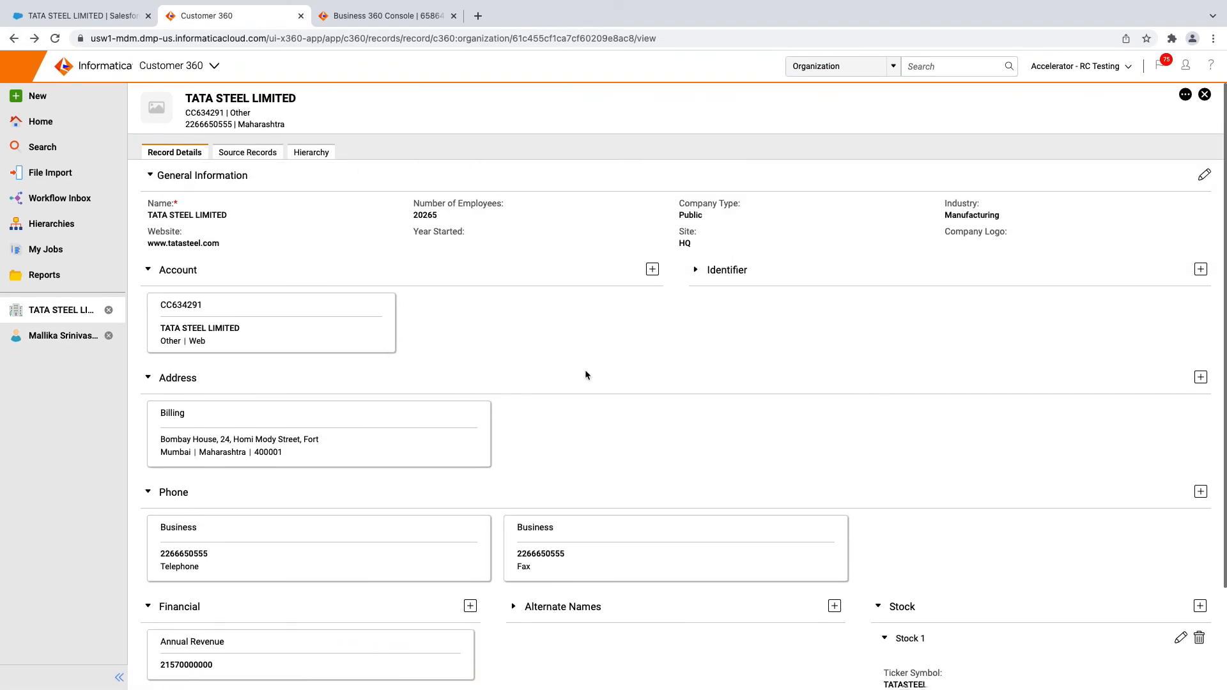
scroll(585, 384, "down", 3)
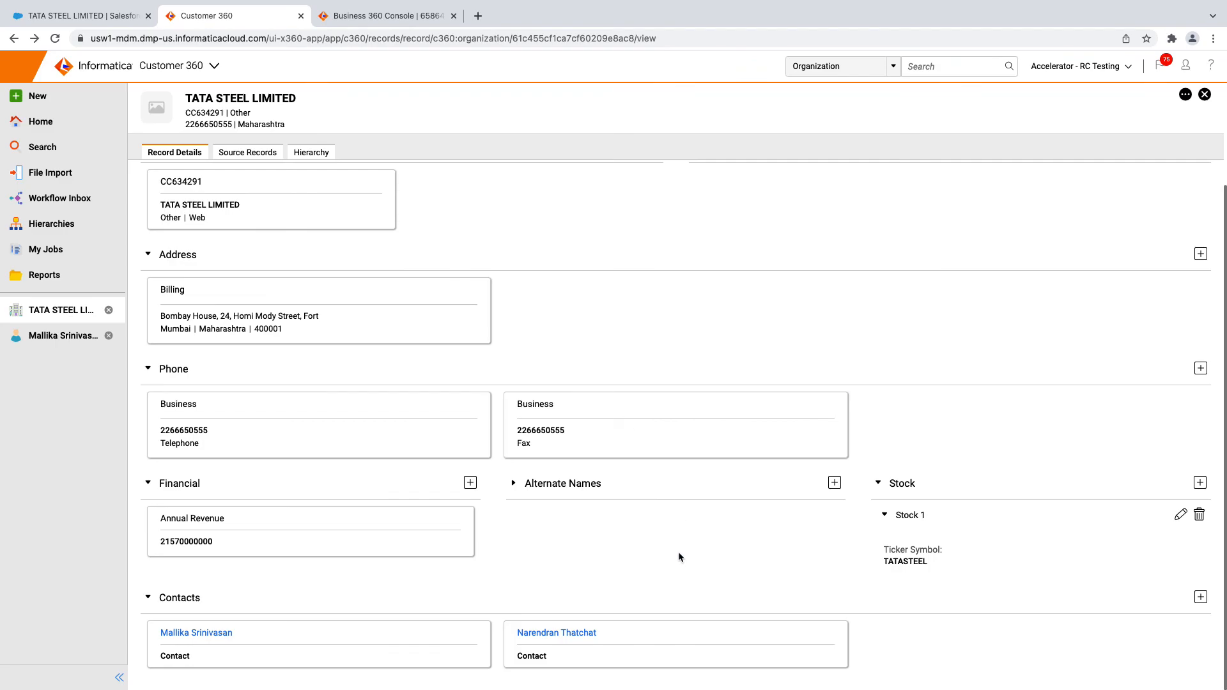
Switch back to the Business 360 Console.
left_click(367, 19)
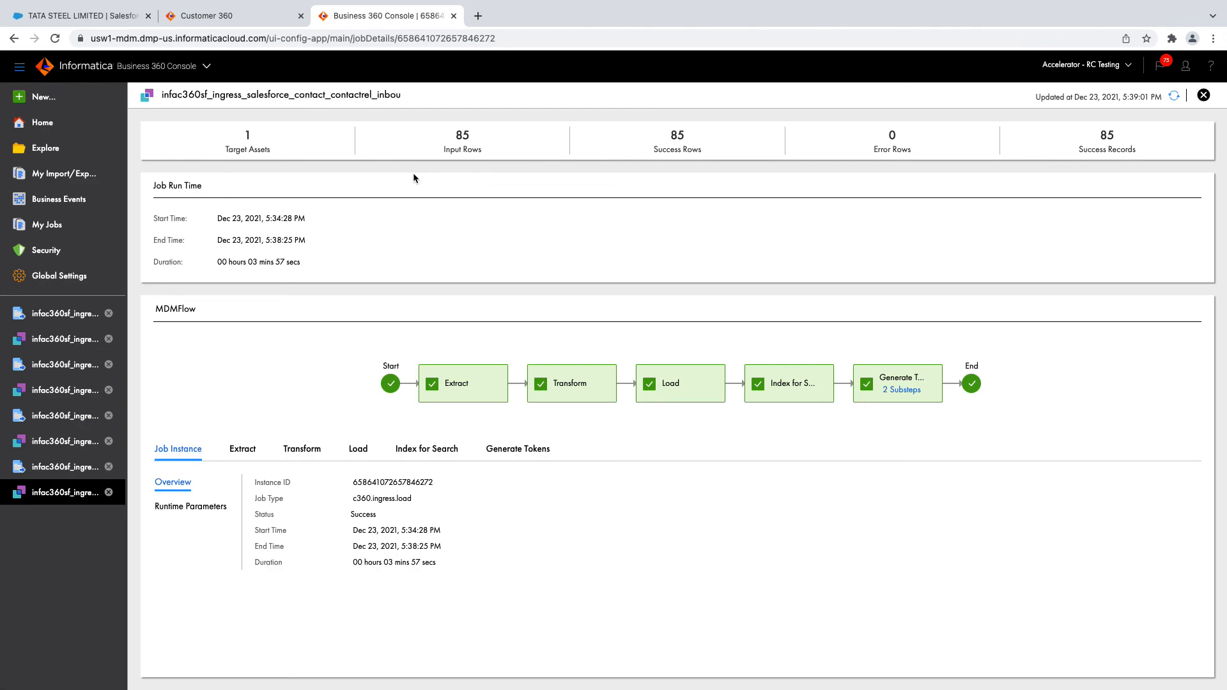